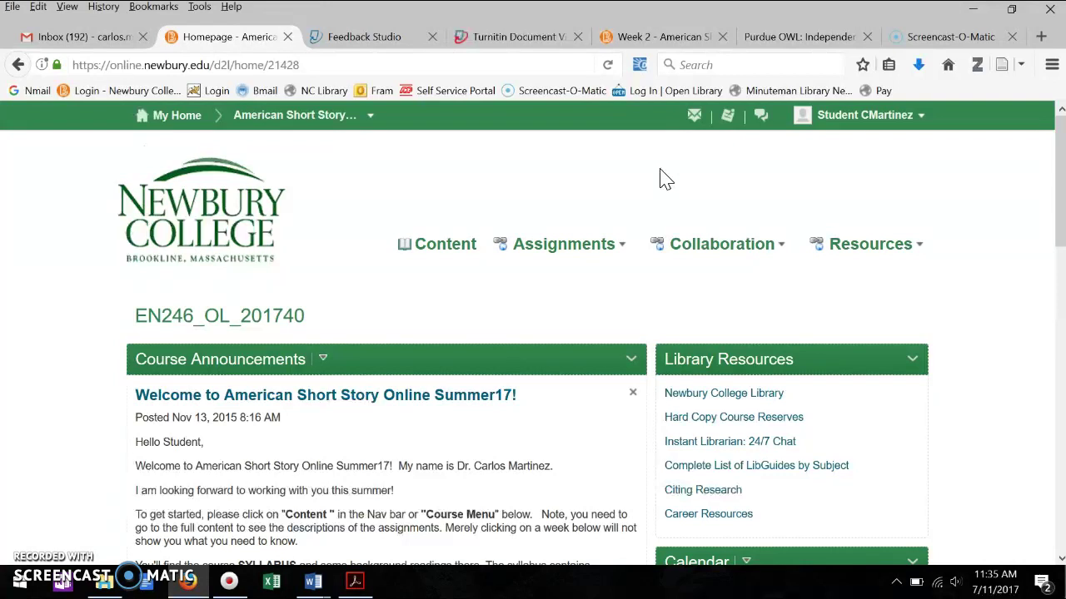
Open the course grades from the "Reading Response - Plagiarism" grade update in the notifications.
click(730, 123)
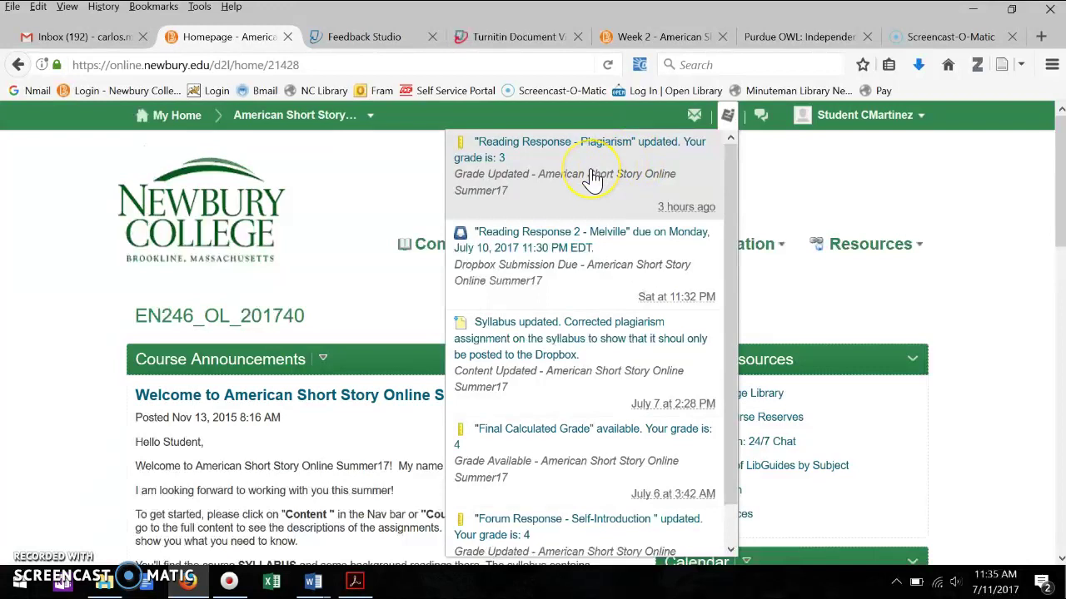
click(567, 146)
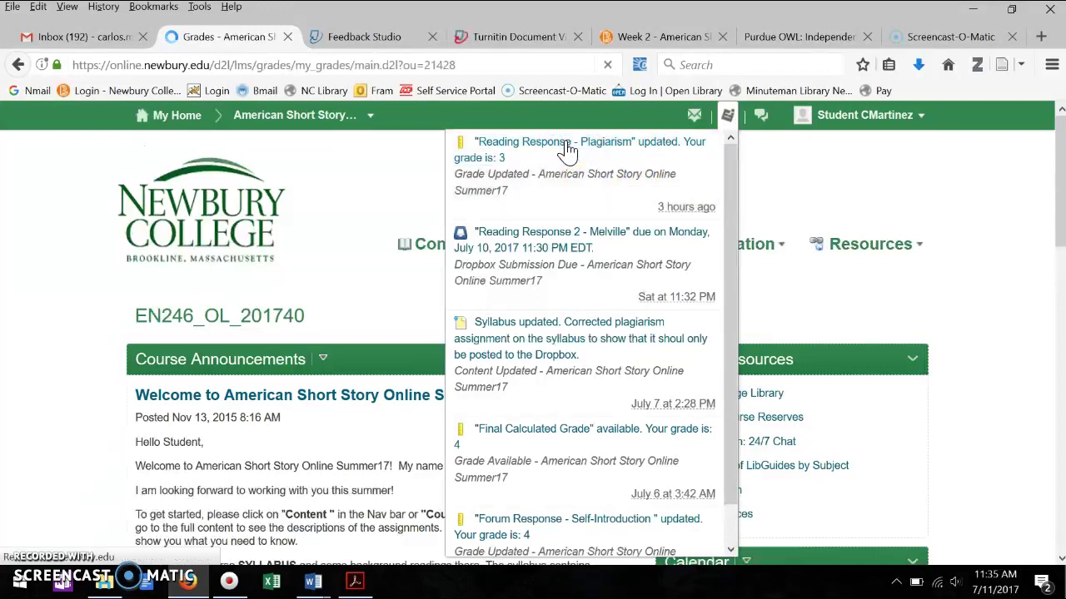
click(479, 356)
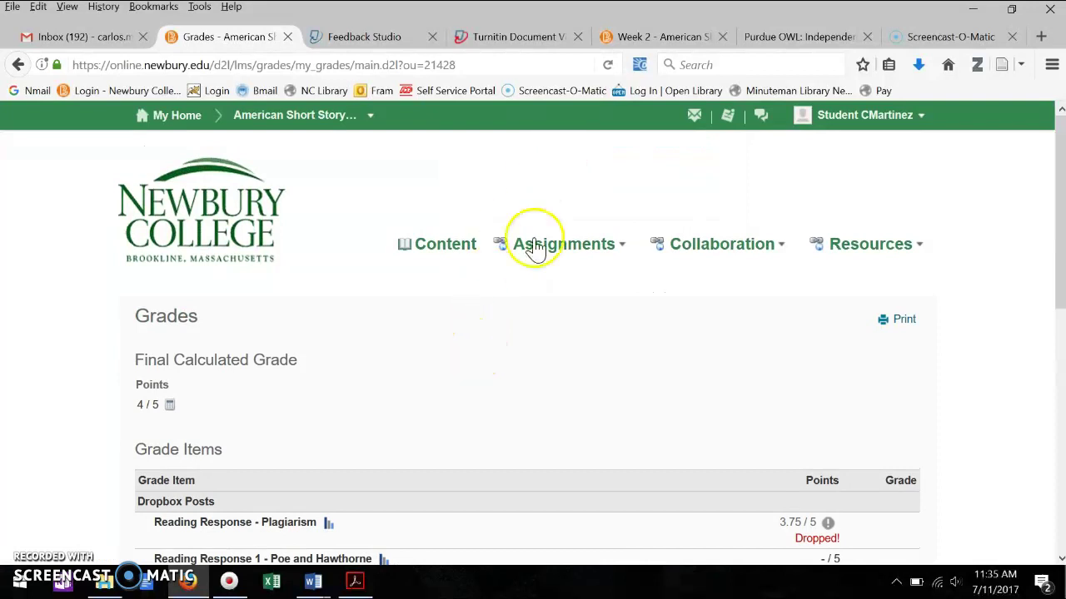
click(724, 121)
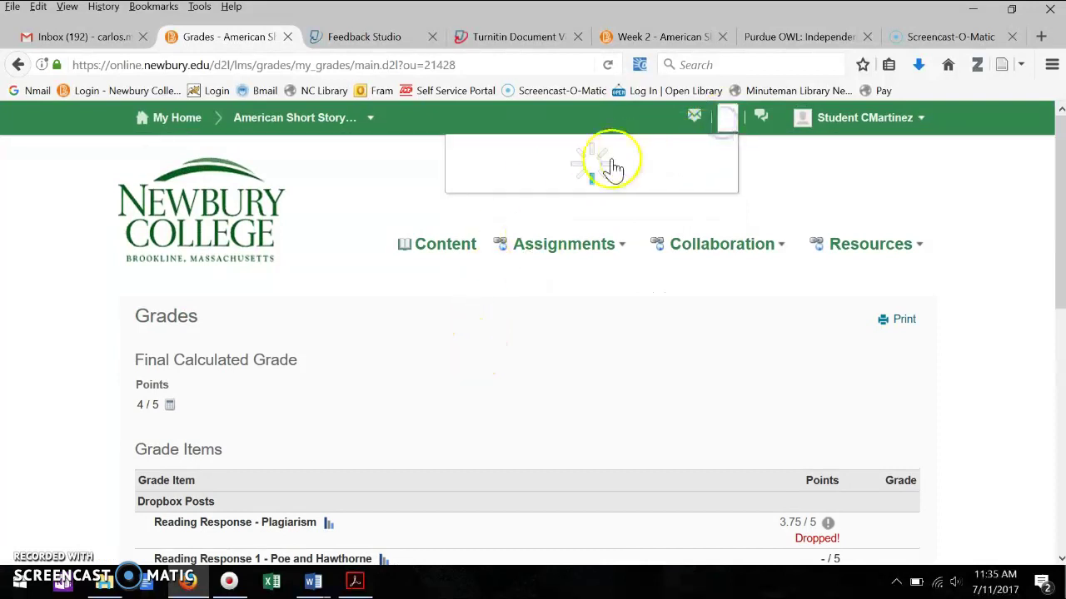
click(788, 350)
Review the points listed for the Dropbox posts and discussion forum responses, including the "Reading Response - Plagiarism" item.
scroll(790, 423, down, 3)
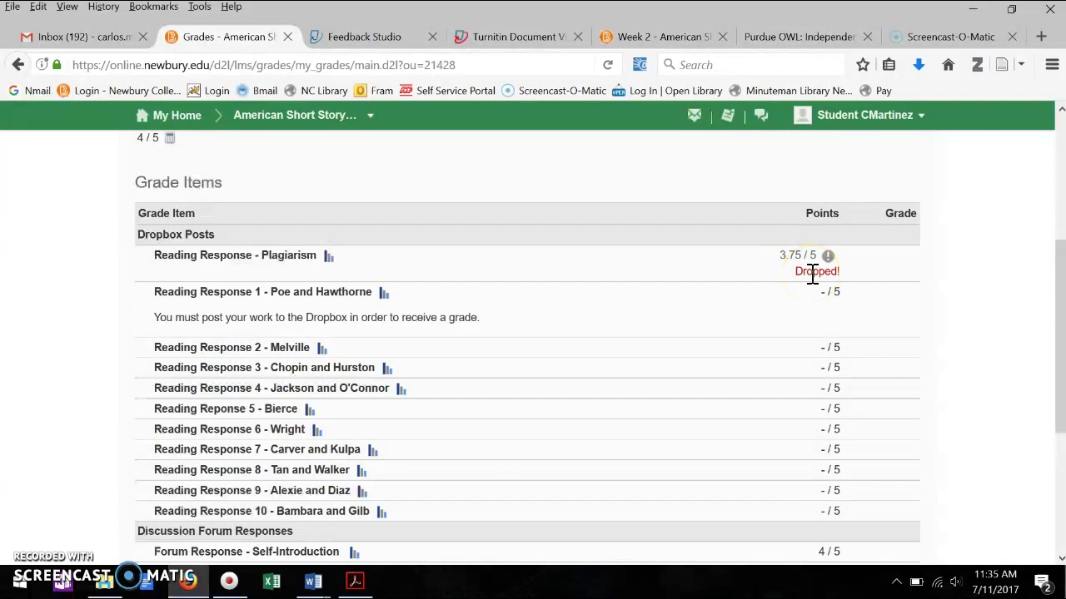
scroll(697, 414, down, 2)
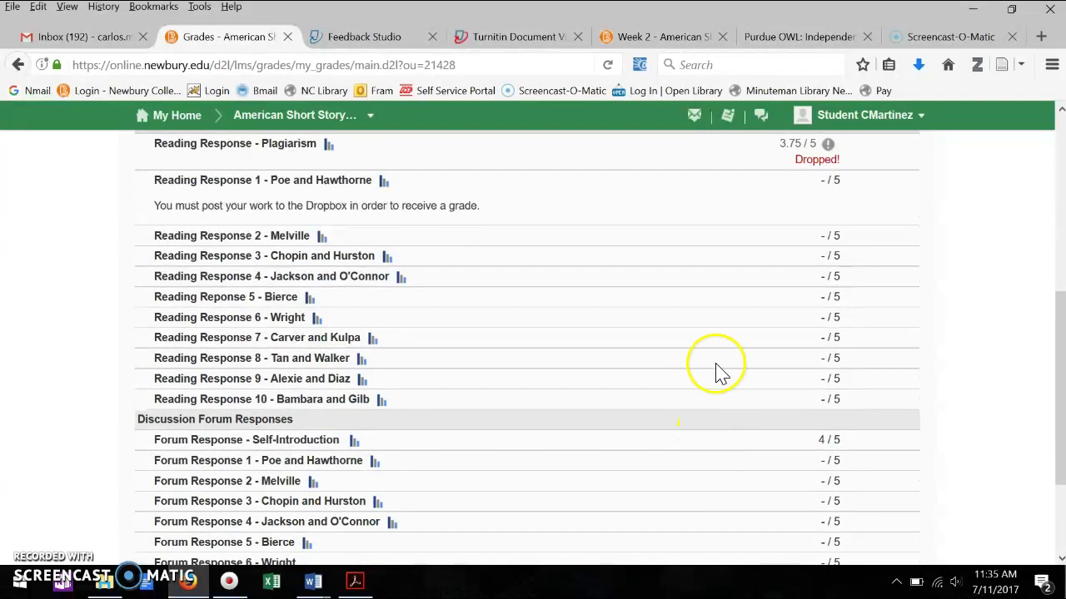
scroll(721, 374, up, 4)
scroll(720, 375, down, 2)
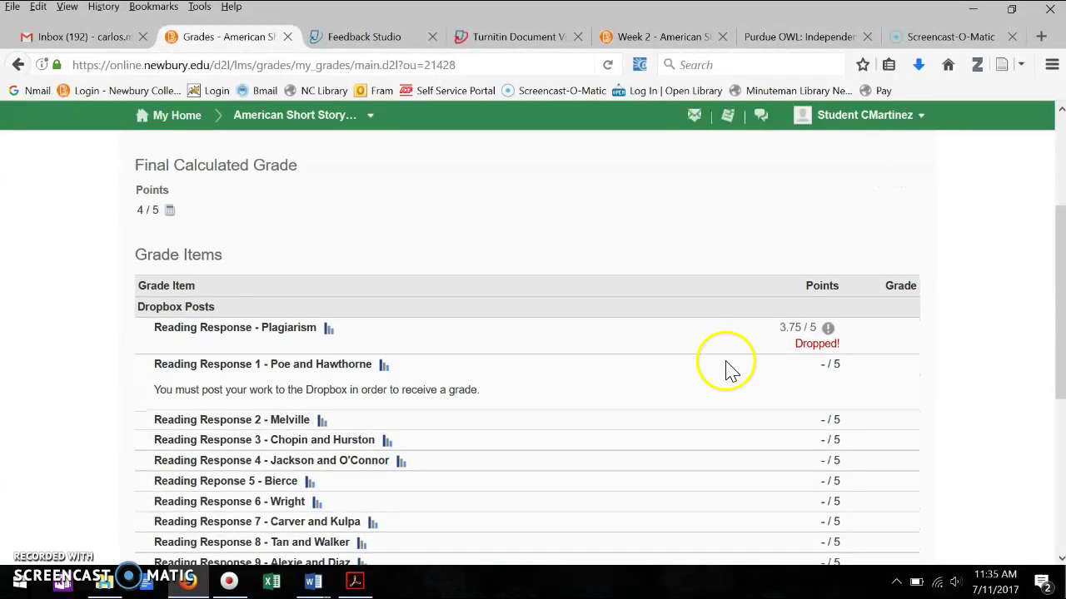
scroll(751, 397, down, 1)
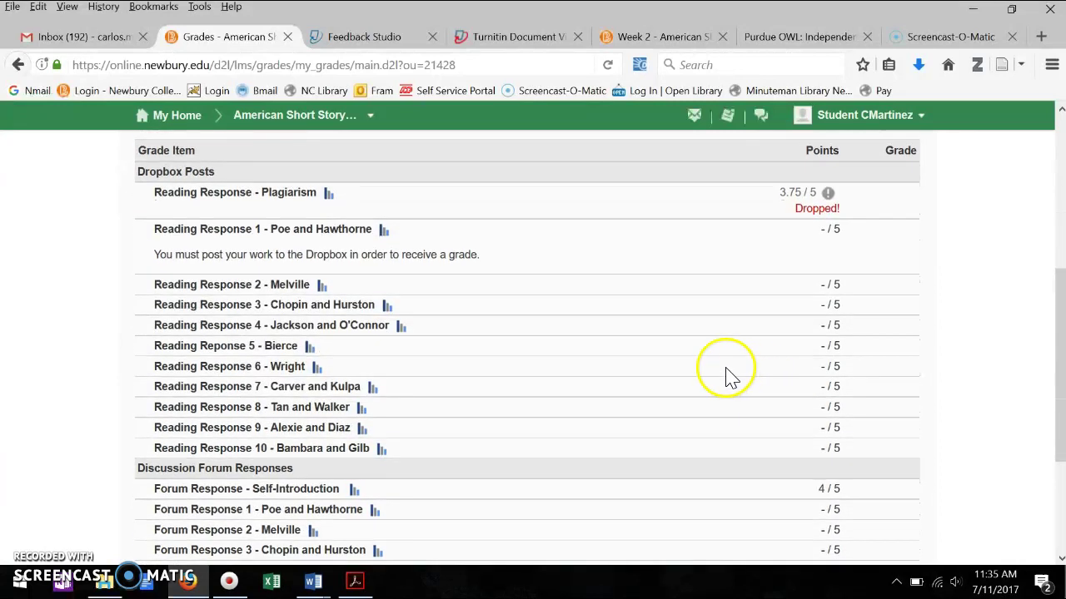
scroll(608, 369, up, 4)
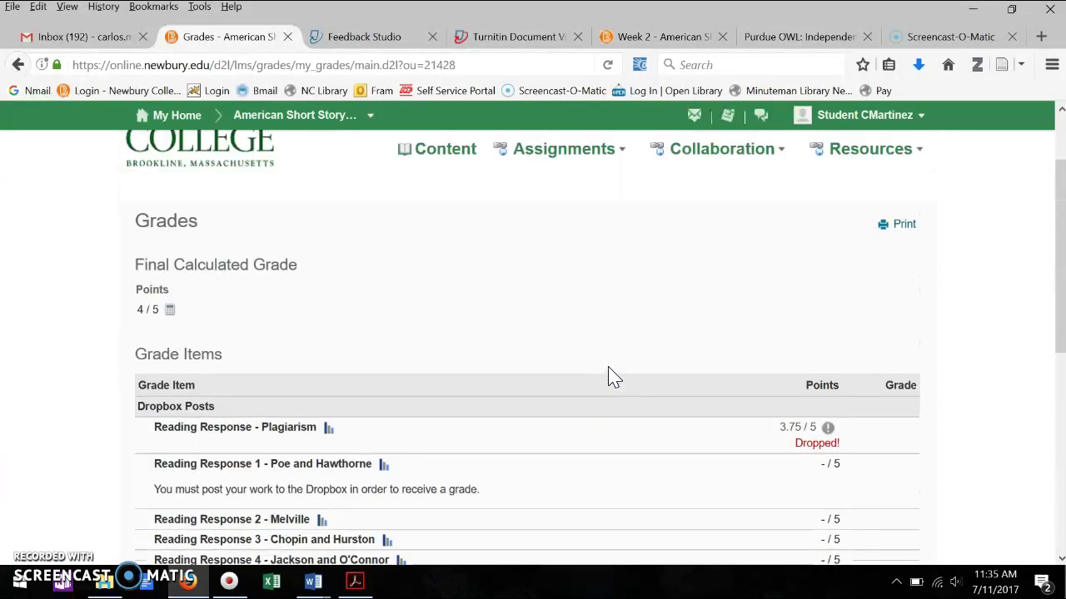
scroll(609, 370, down, 2)
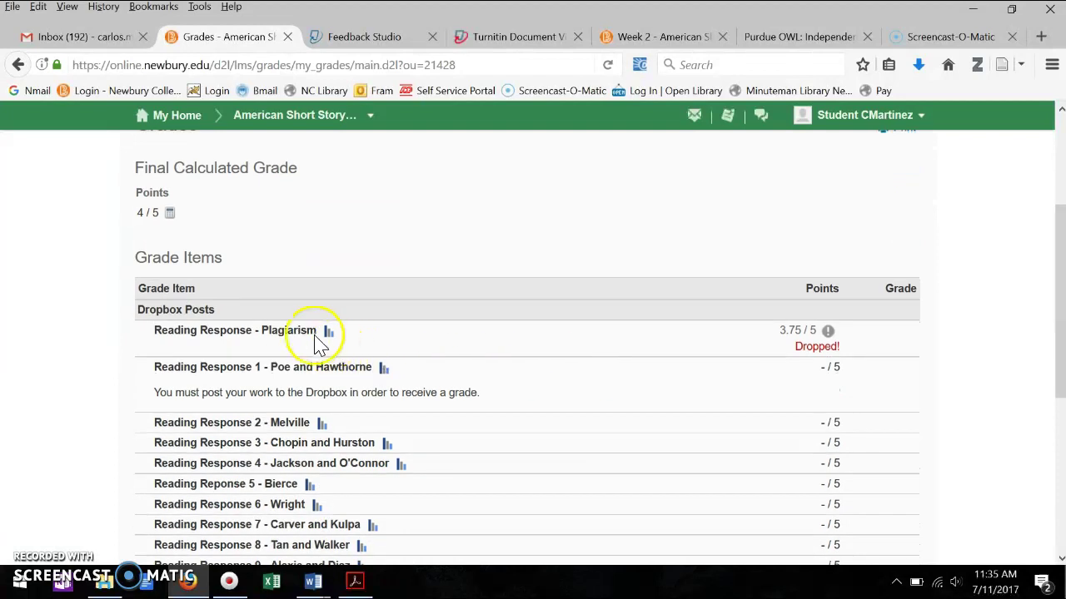
double_click(297, 331)
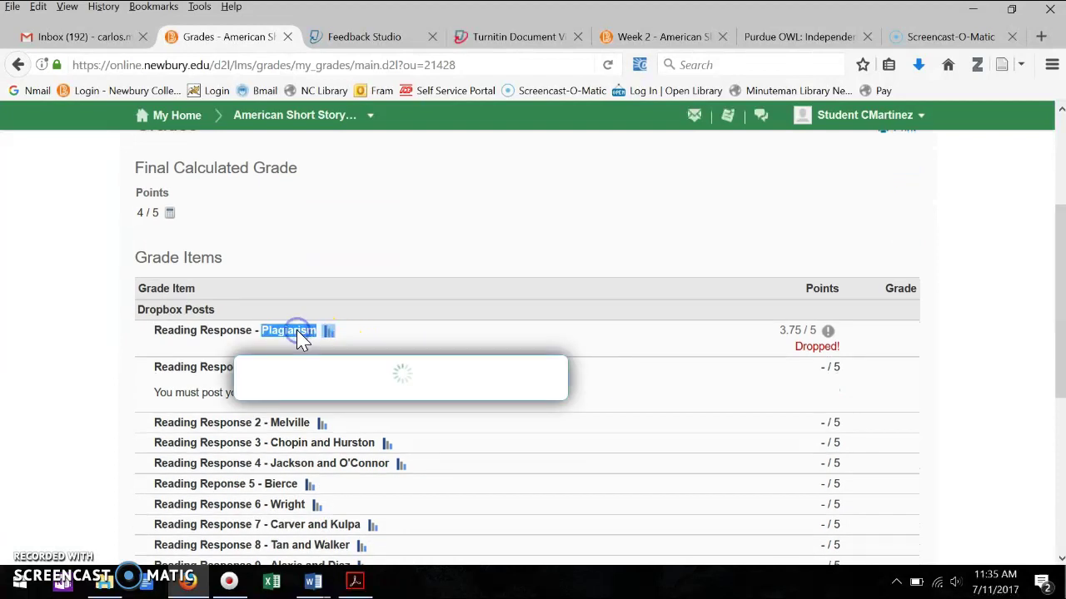
click(238, 338)
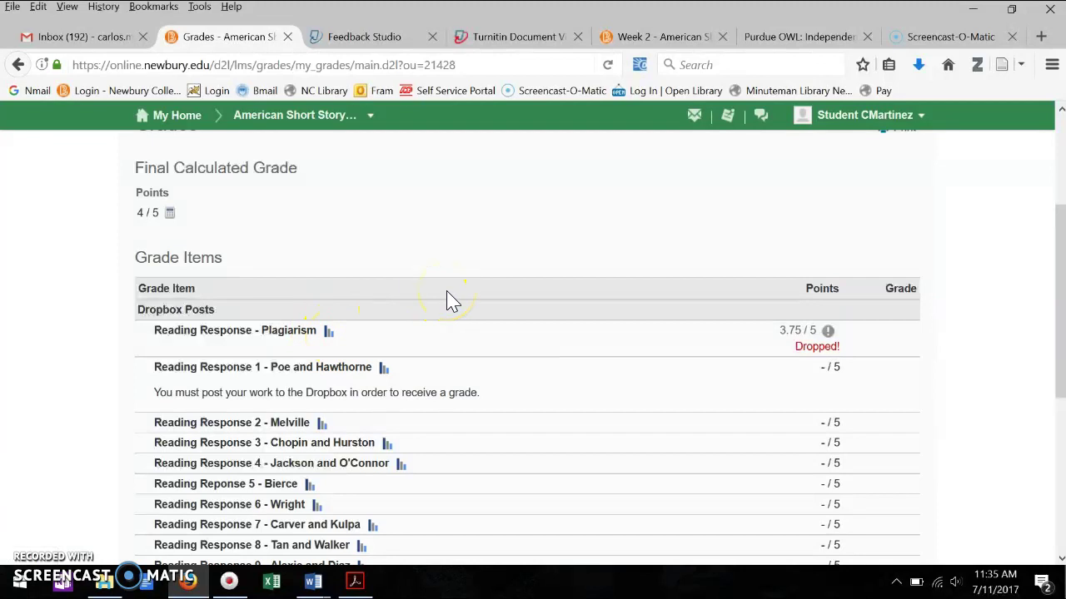
Open the feedback for the Plagiarism Review Assignment in the course's Dropbox folders.
scroll(446, 302, up, 3)
click(547, 214)
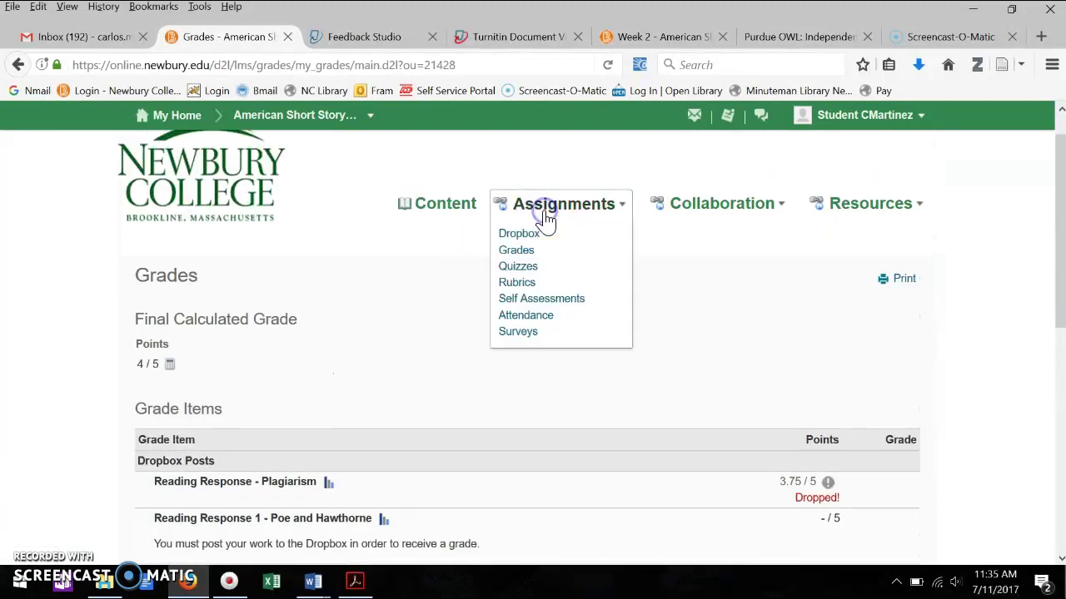
click(539, 237)
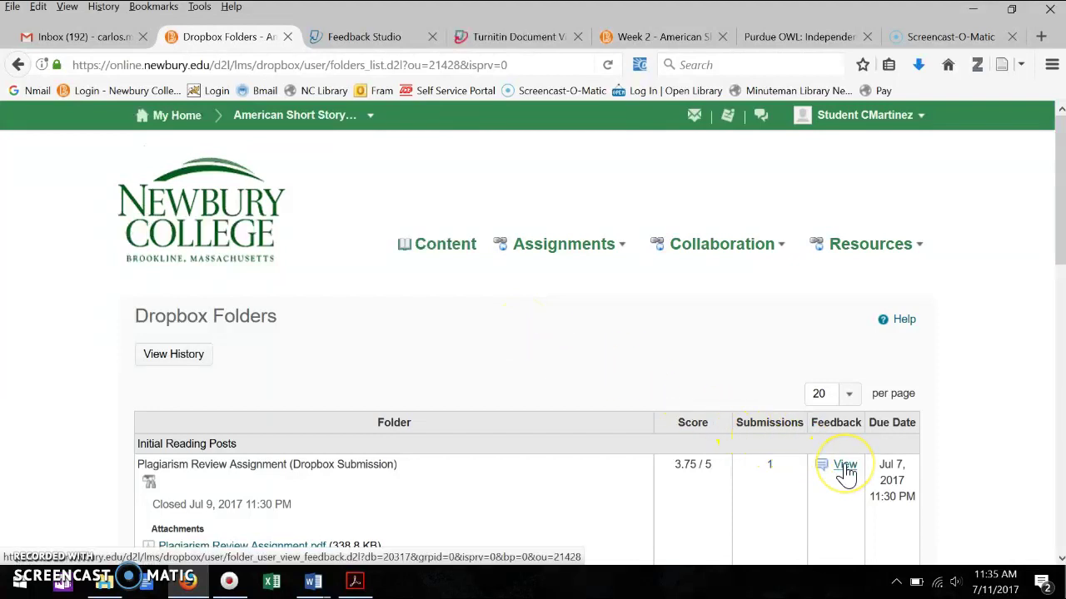
scroll(845, 472, down, 4)
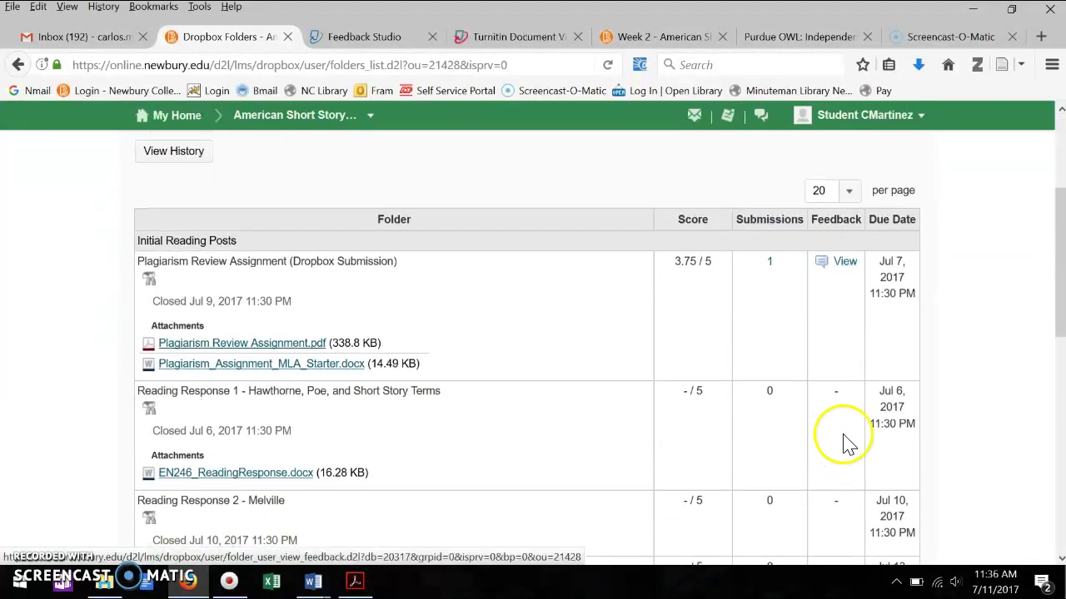
click(845, 265)
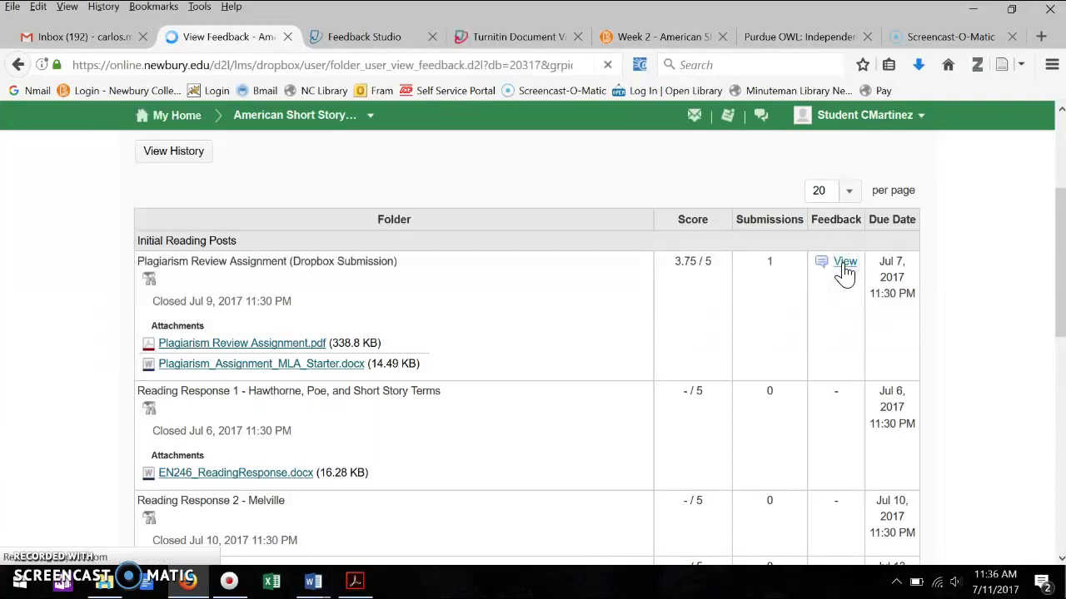
click(804, 341)
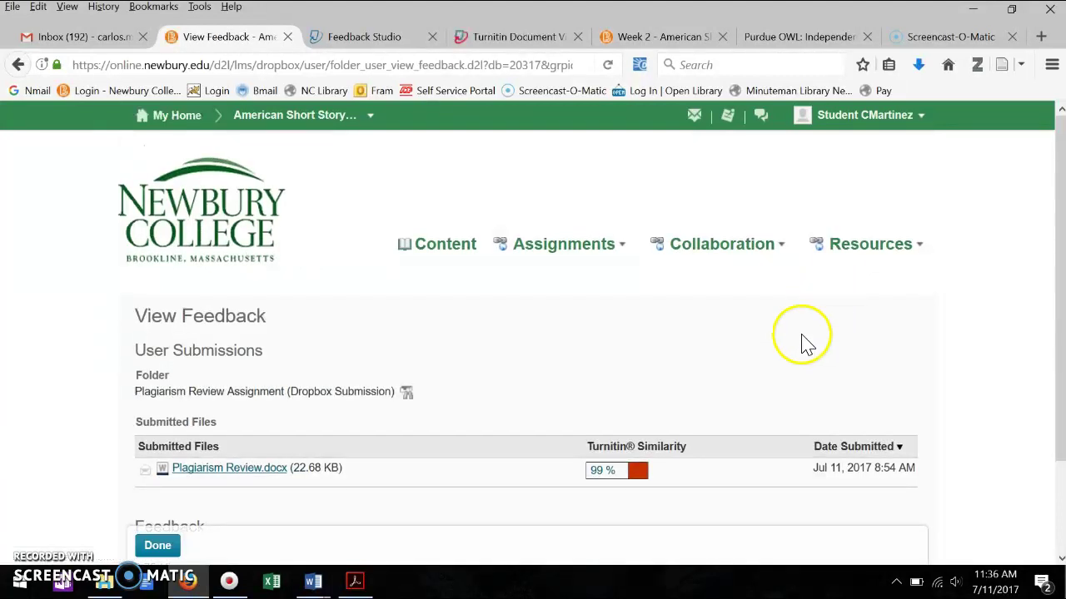
Review the submitted file, Turnitin similarity and score on the Plagiarism Review Assignment's feedback page.
scroll(787, 364, down, 1)
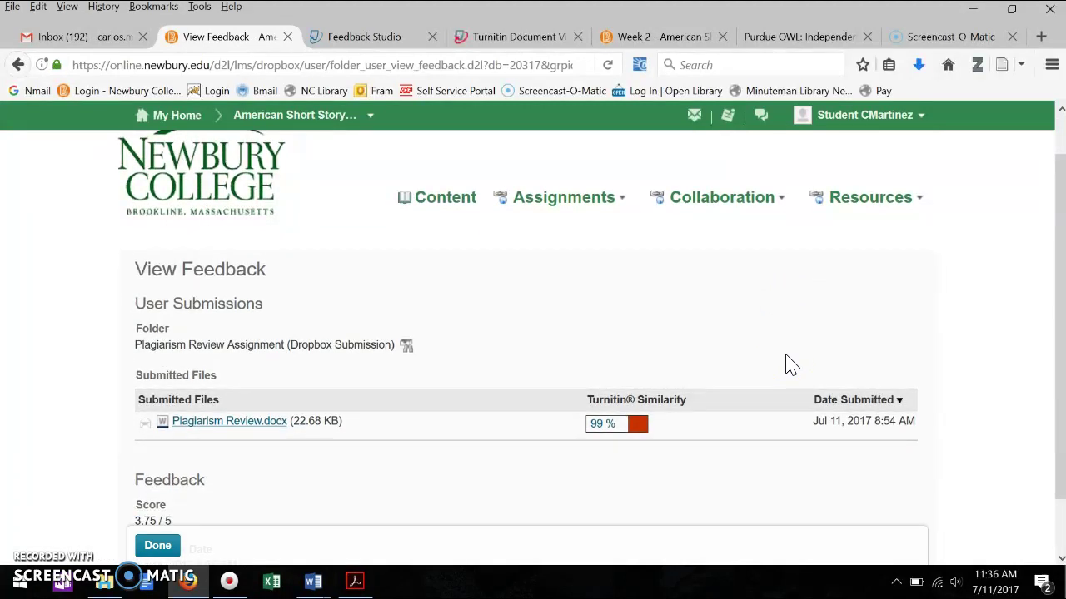
click(690, 356)
click(691, 441)
scroll(691, 445, down, 1)
click(652, 410)
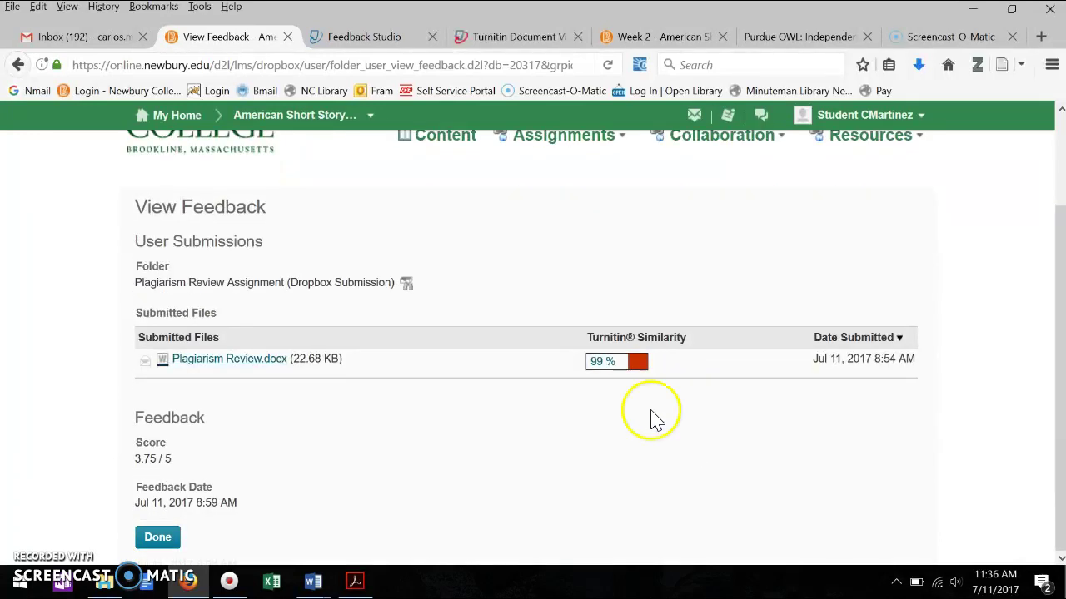
click(392, 349)
click(471, 296)
Open the Turnitin originality report for Plagiarism Review.docx.
click(604, 365)
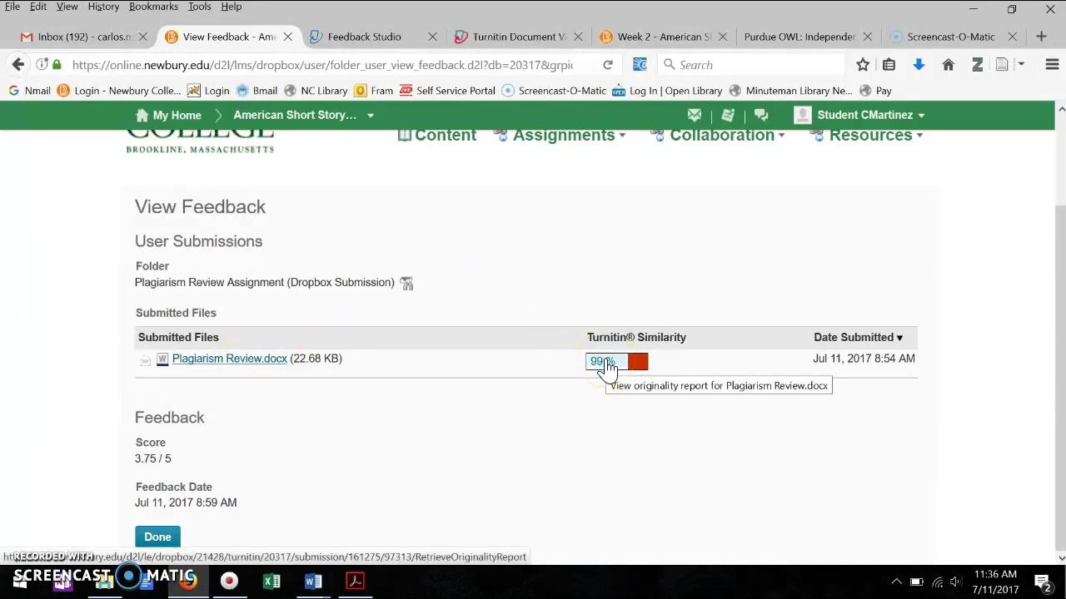
click(603, 365)
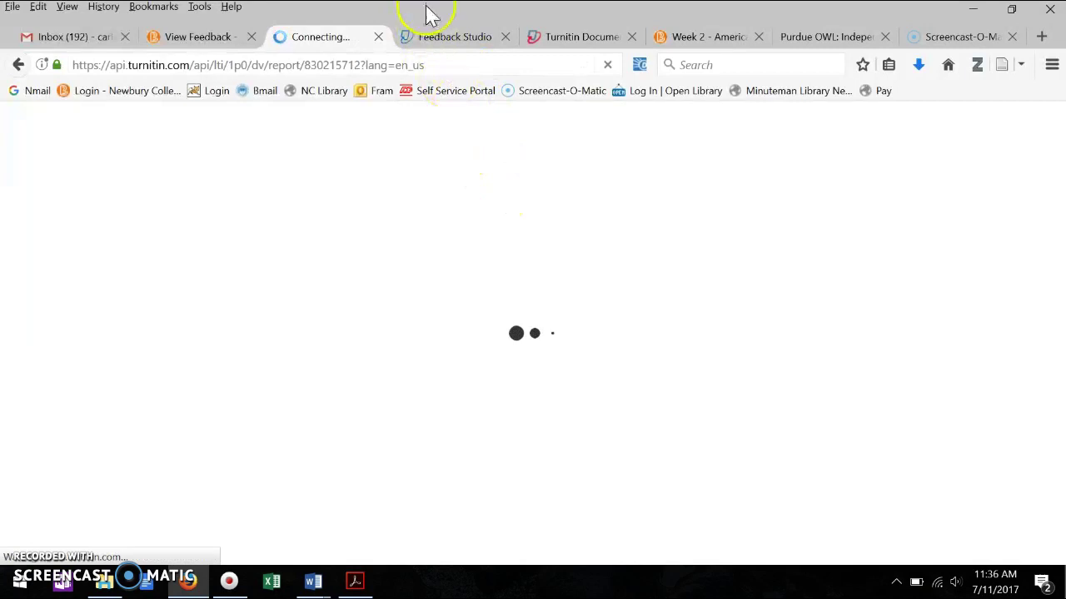
click(598, 40)
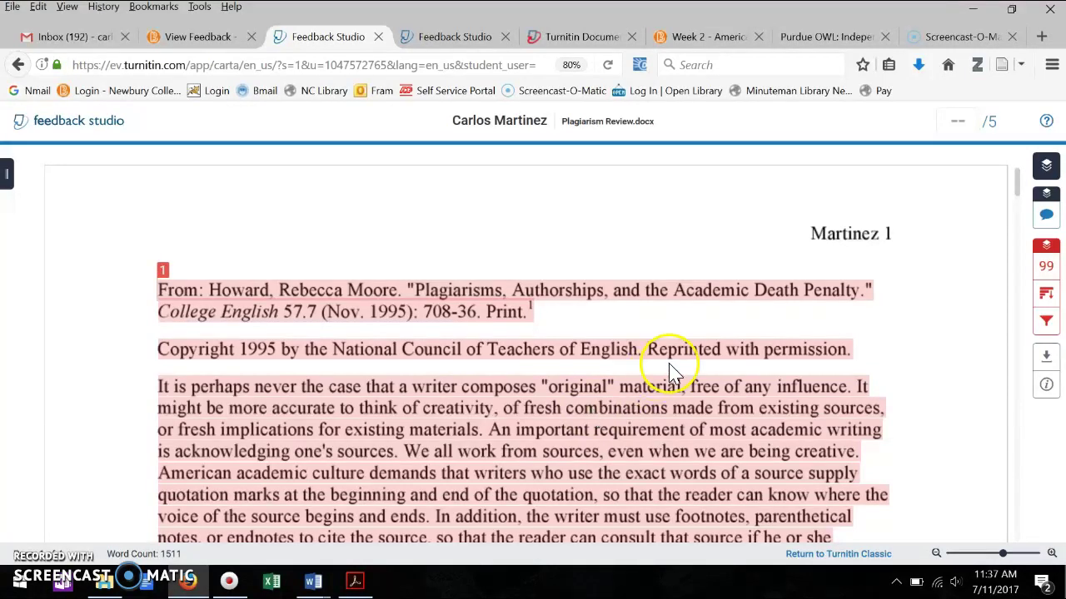
Show the similarity match overview and examine the highlighted passages in the submitted paper.
scroll(672, 372, down, 2)
scroll(673, 373, down, 2)
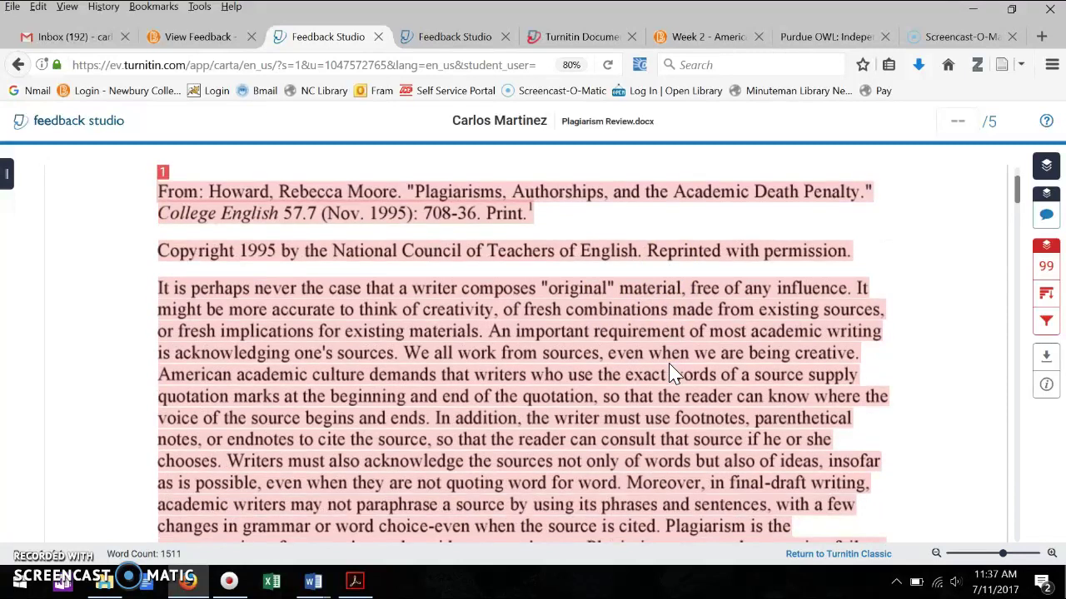
scroll(630, 403, up, 2)
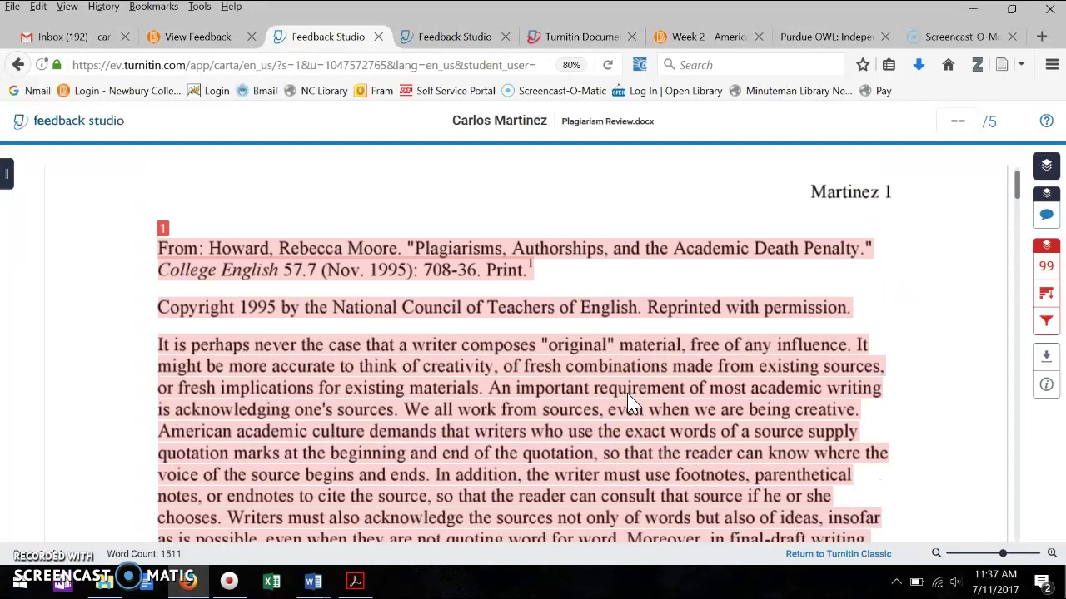
click(1047, 250)
click(1046, 297)
click(1044, 278)
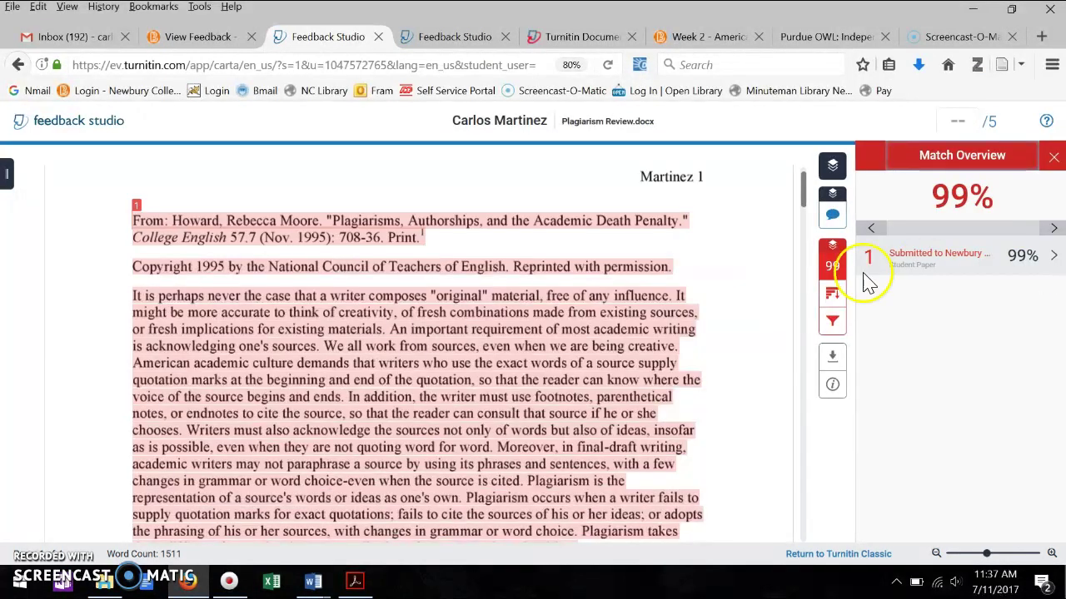
click(753, 301)
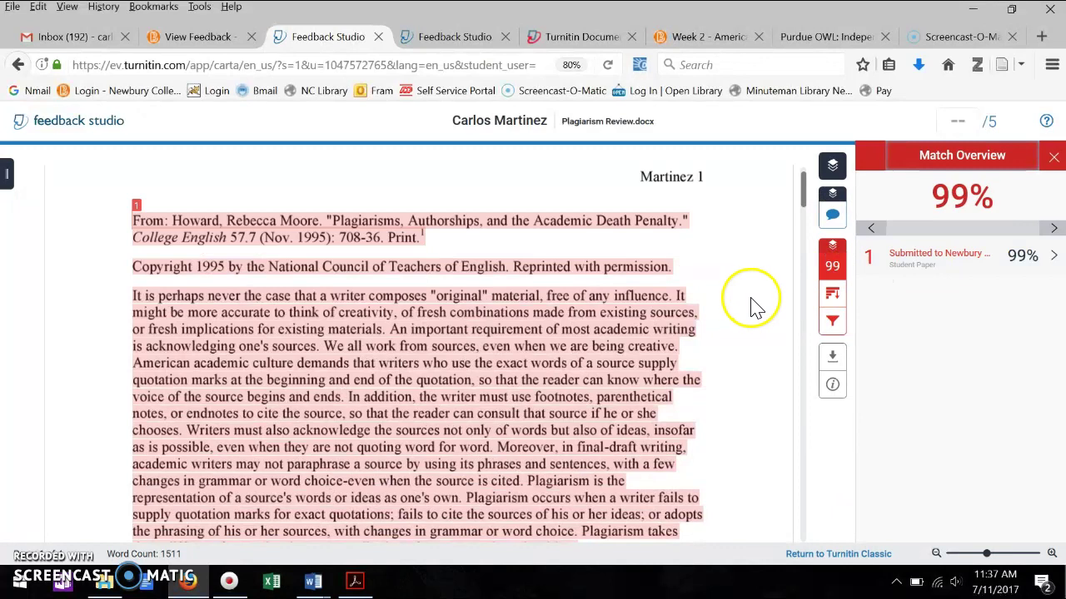
click(509, 365)
scroll(515, 370, down, 5)
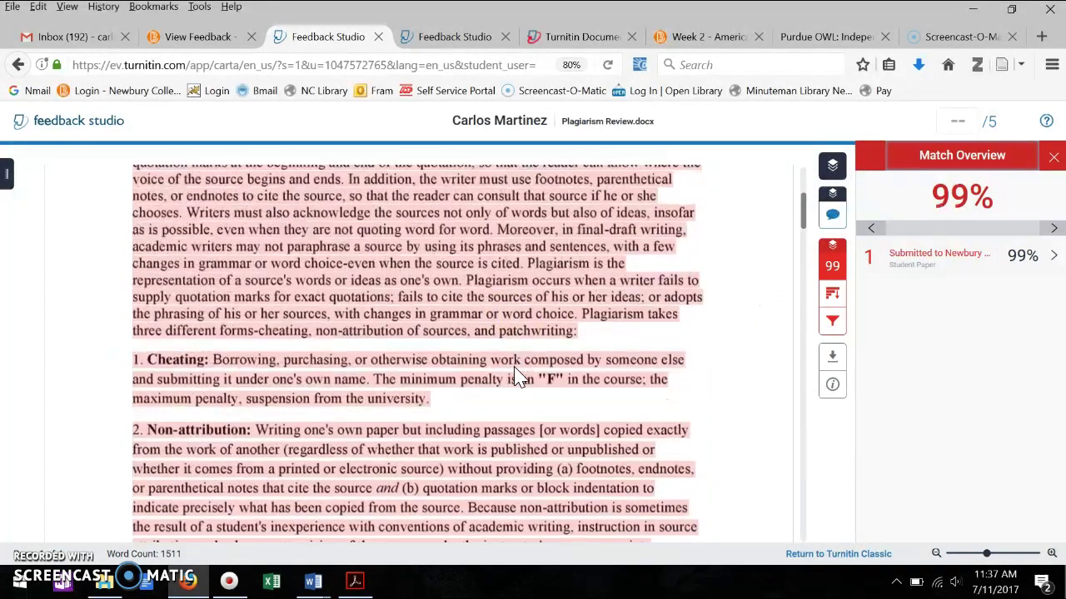
scroll(518, 377, up, 3)
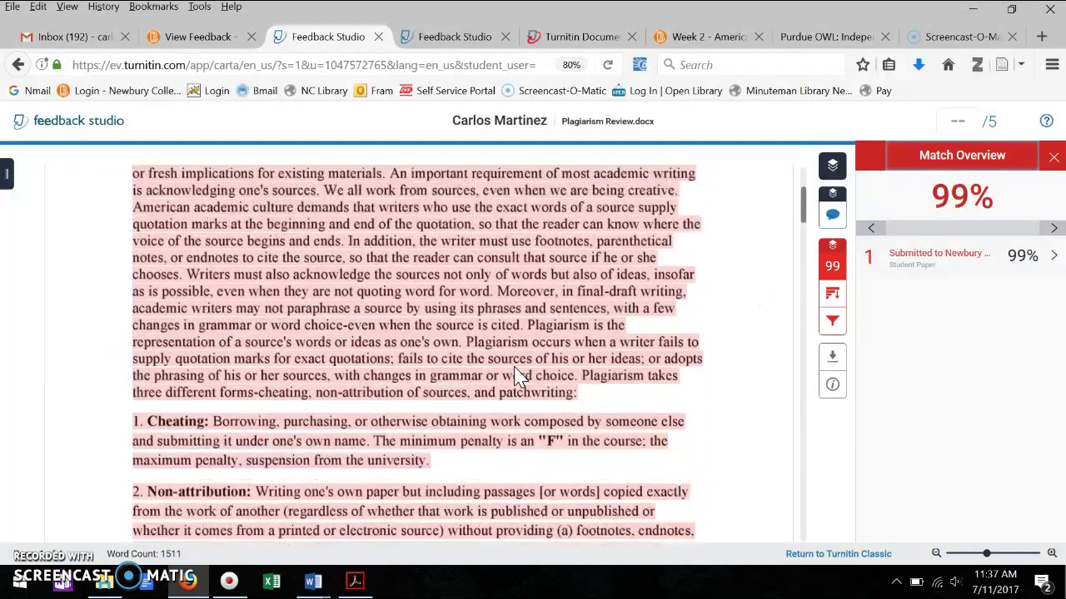
click(518, 332)
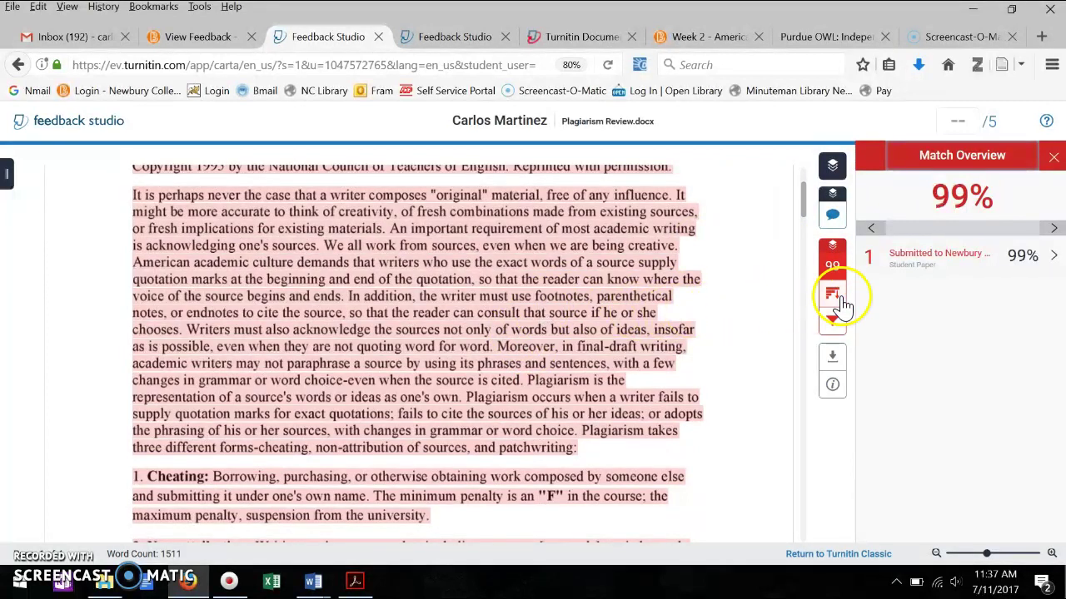
Browse all matching sources for the paper and view the similarity filters and settings.
click(841, 301)
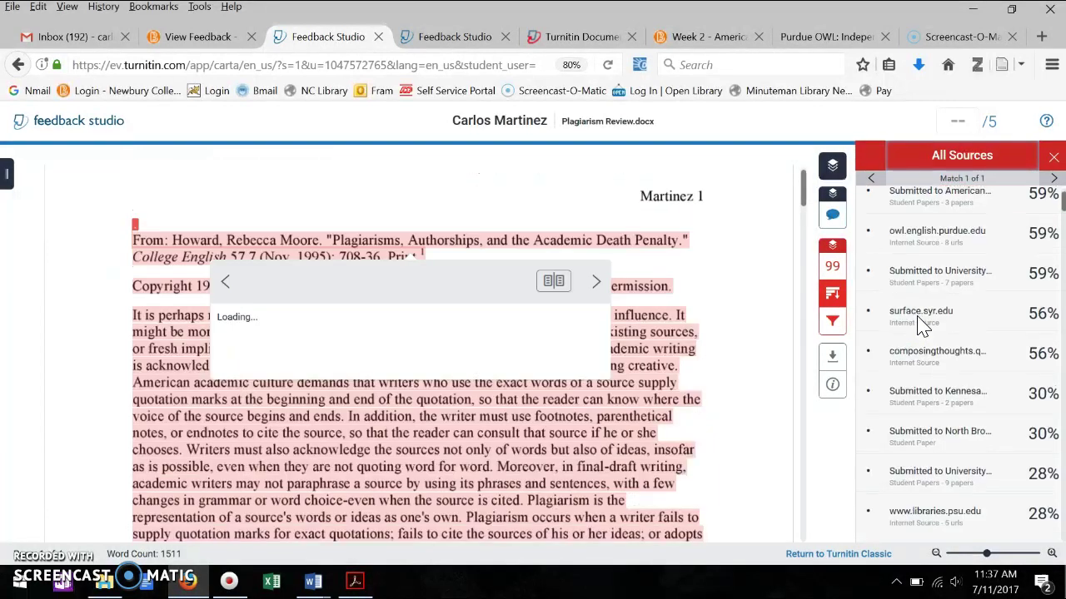
click(940, 273)
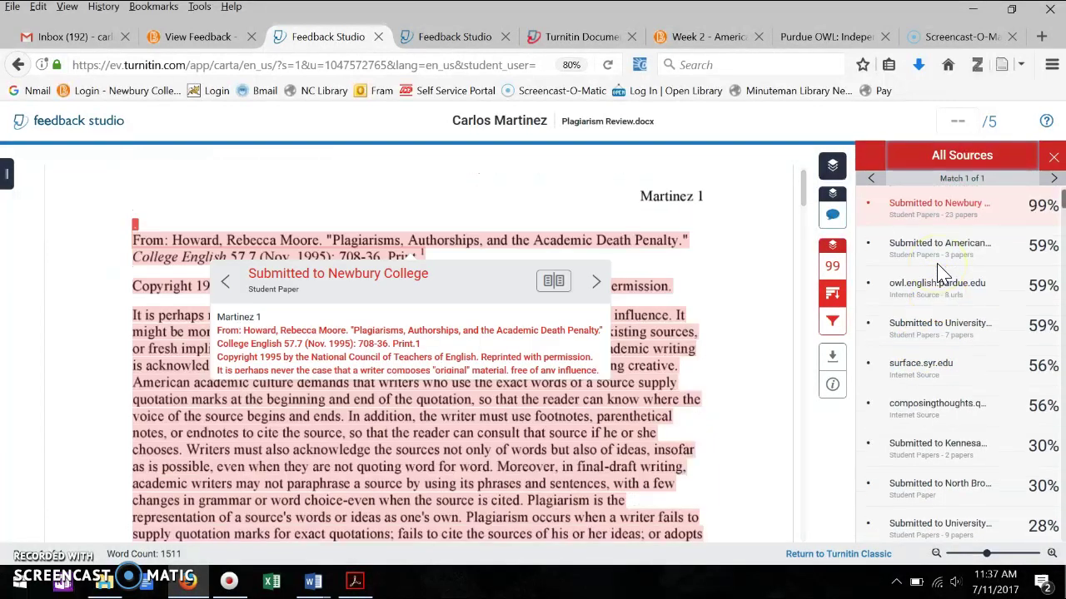
scroll(940, 325, down, 3)
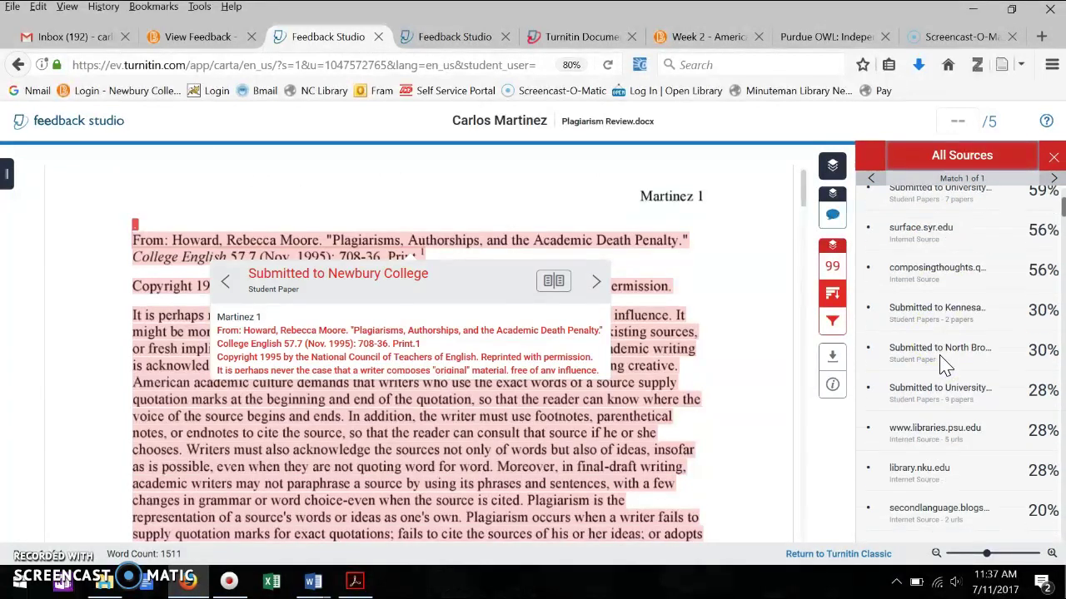
click(833, 323)
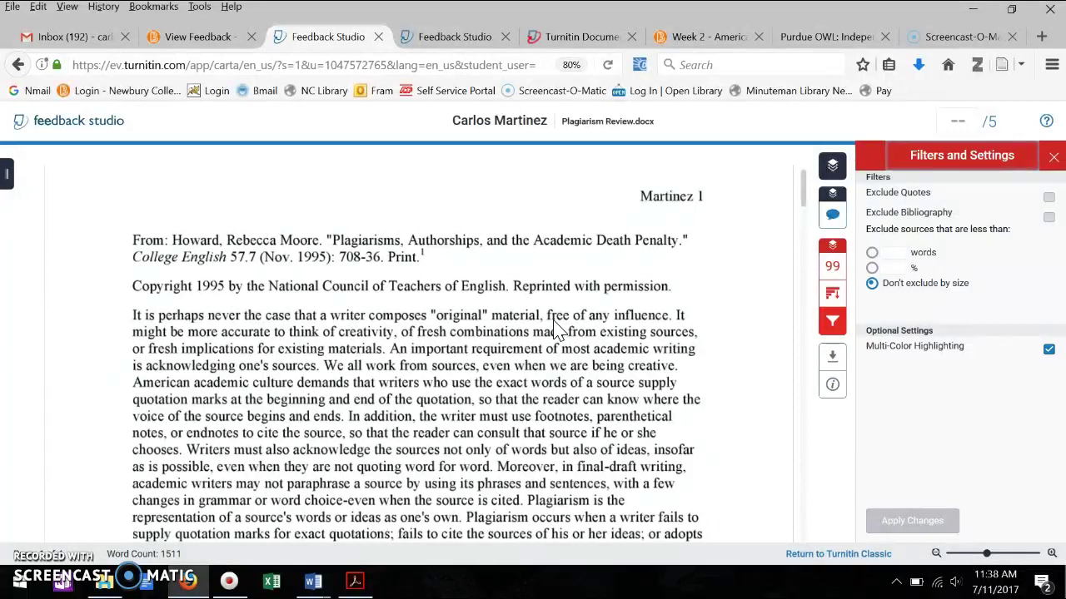
Hide the similarity layer on the paper and show the instructor feedback layer.
click(831, 260)
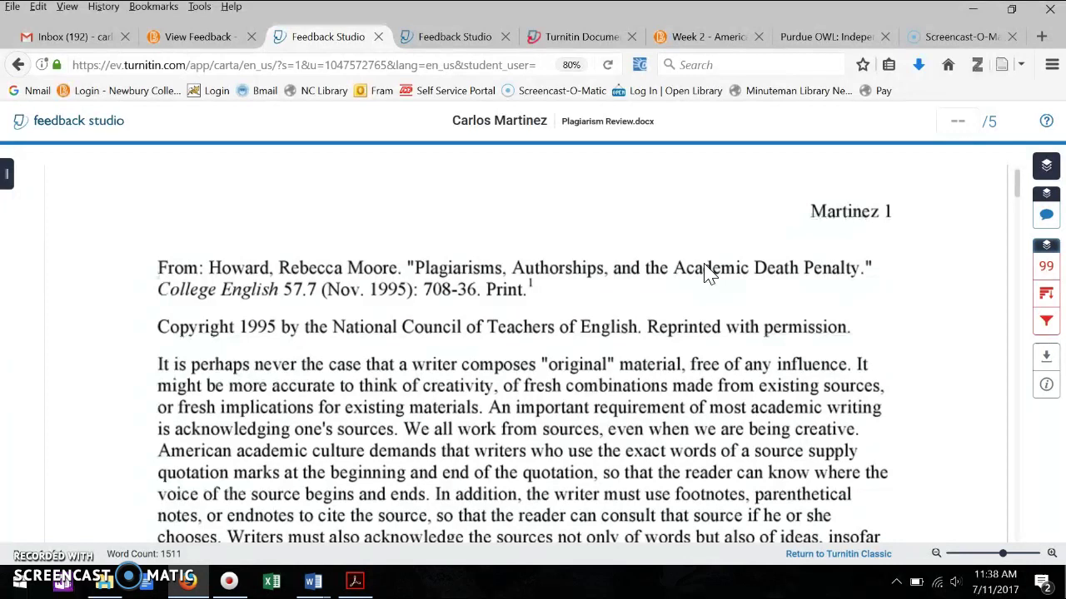
click(1051, 205)
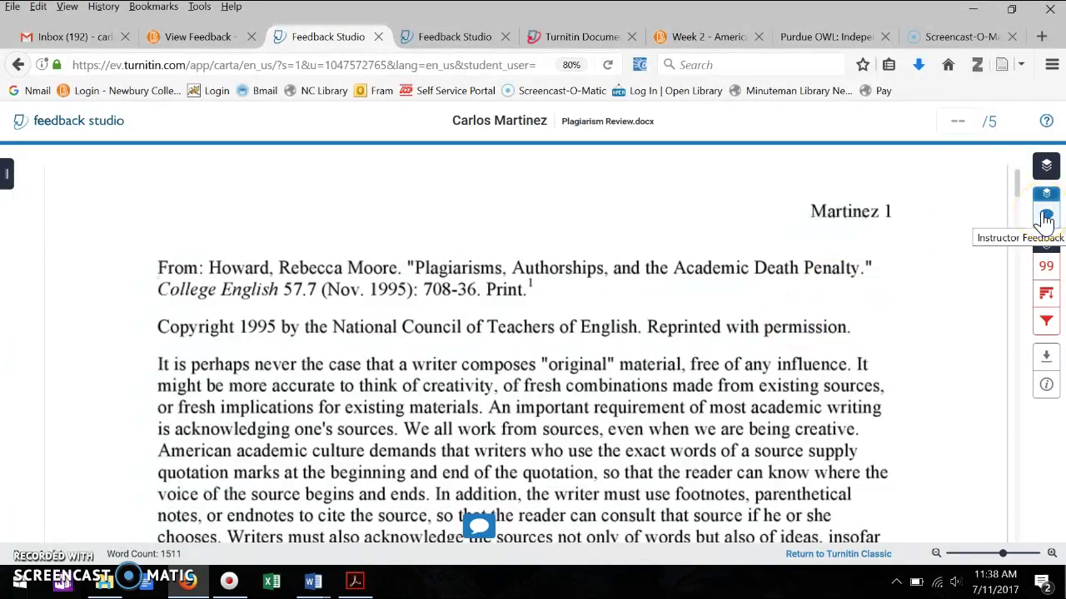
Open the instructor's comment bubble in the paper's opening paragraph, read it, and close it.
scroll(771, 373, down, 2)
scroll(768, 374, down, 1)
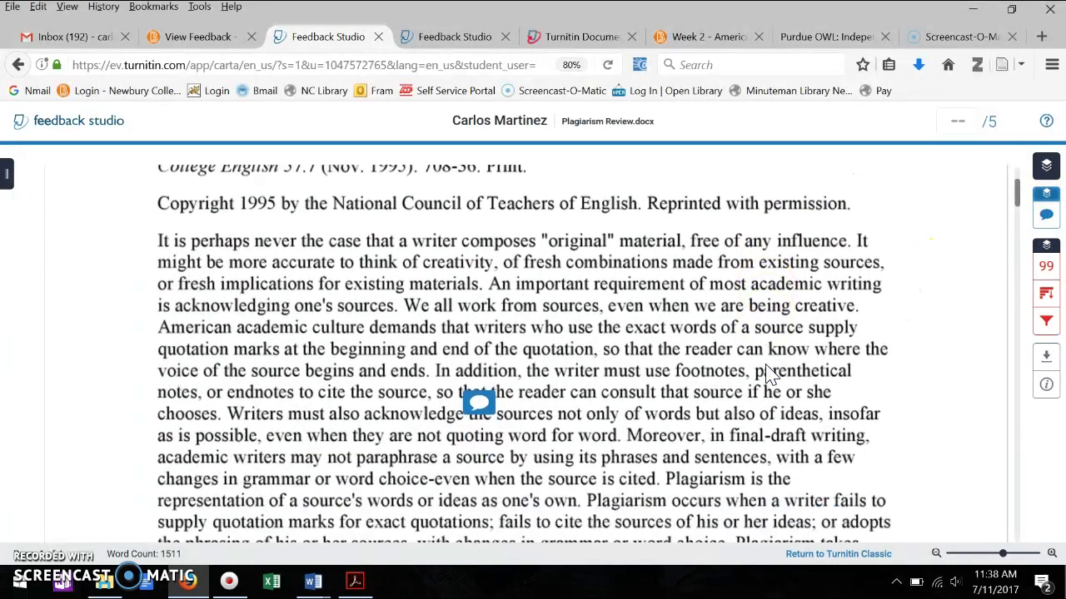
click(478, 408)
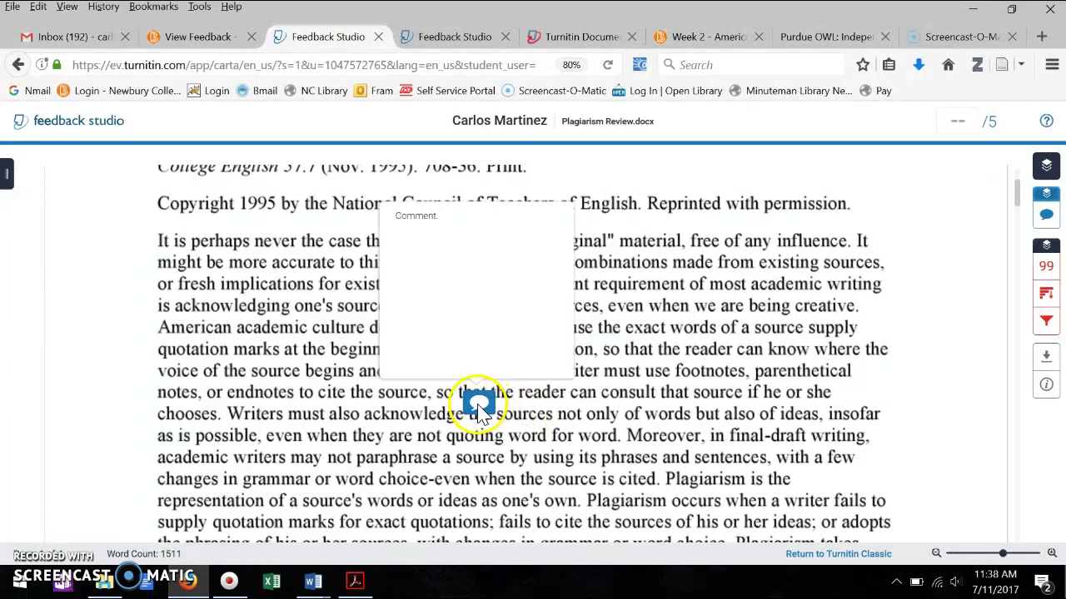
click(613, 399)
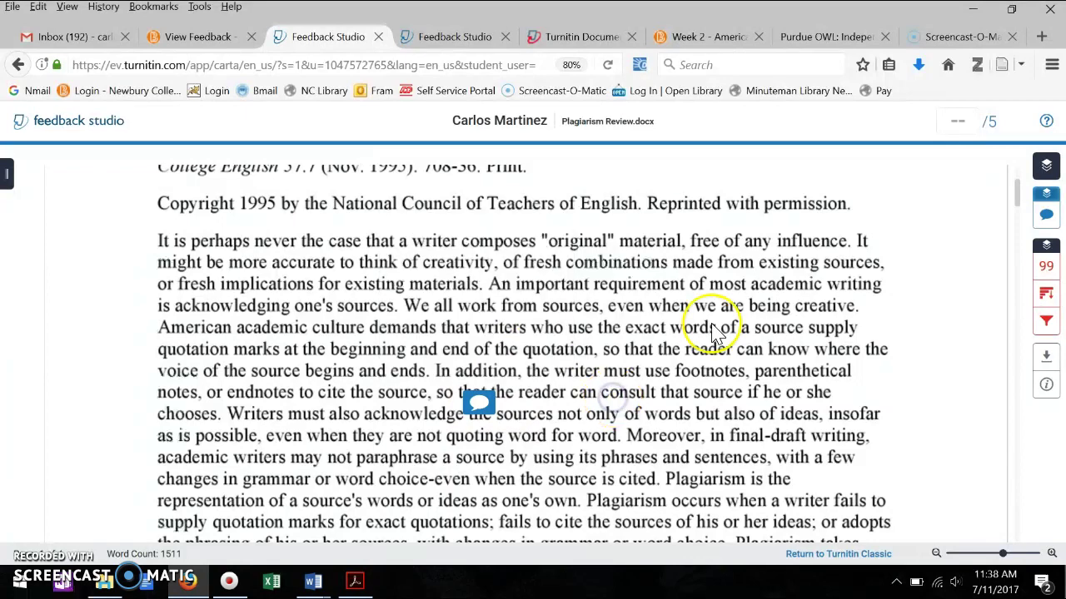
Examine the instructor's remaining marks through the paper, down to the Citation Needed mark above the Short Response section.
scroll(712, 328, down, 4)
scroll(715, 331, down, 12)
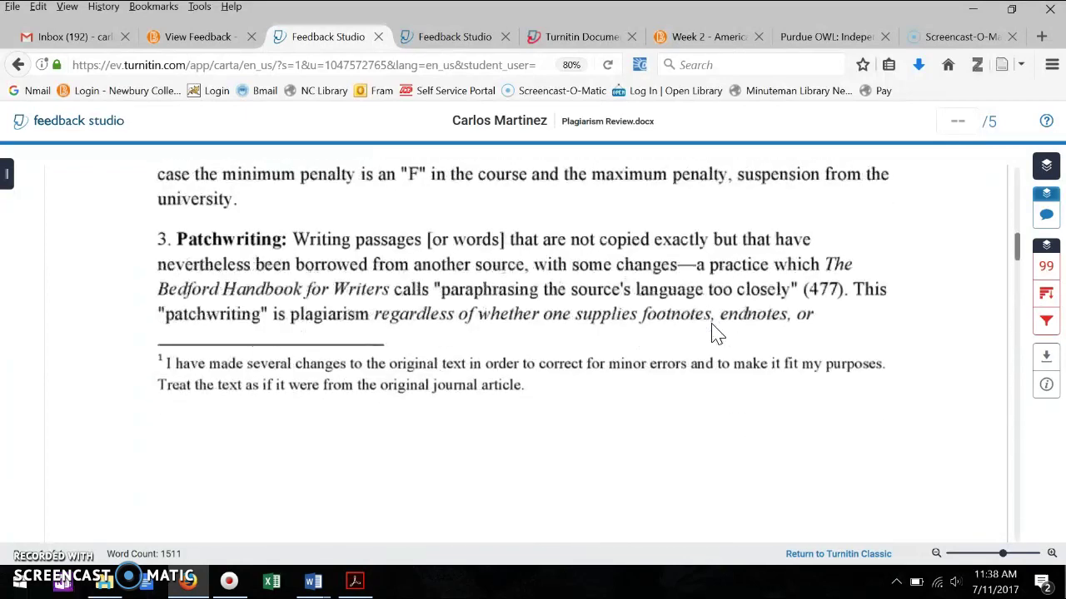
scroll(713, 333, down, 7)
click(493, 351)
click(511, 405)
scroll(511, 411, down, 6)
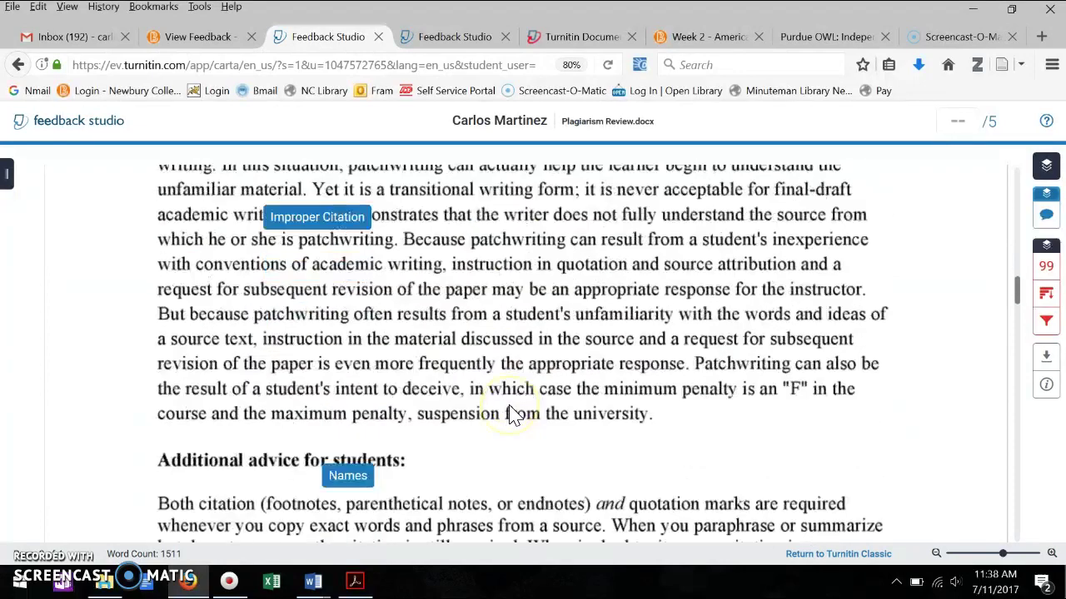
scroll(514, 414, down, 8)
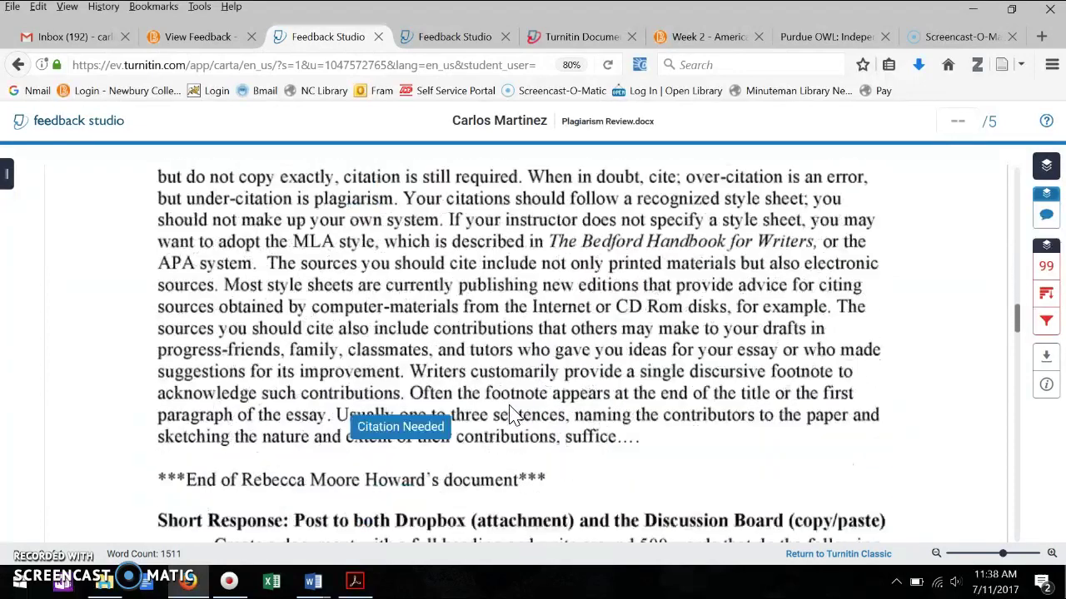
scroll(510, 414, down, 2)
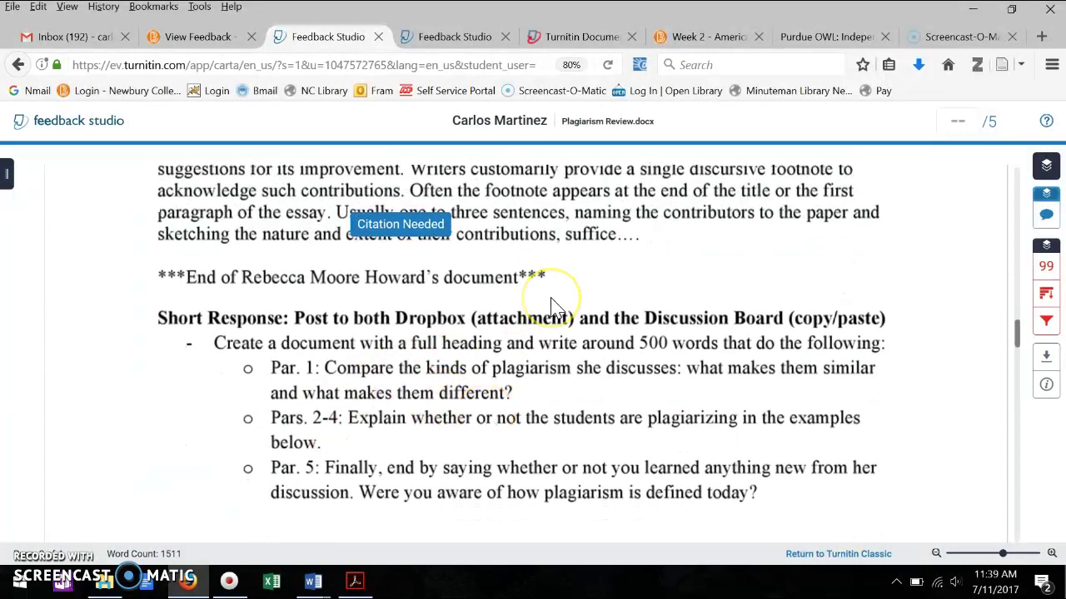
Return to Turnitin Classic and review the originality report's match overview, all sources, and filters and settings.
click(811, 555)
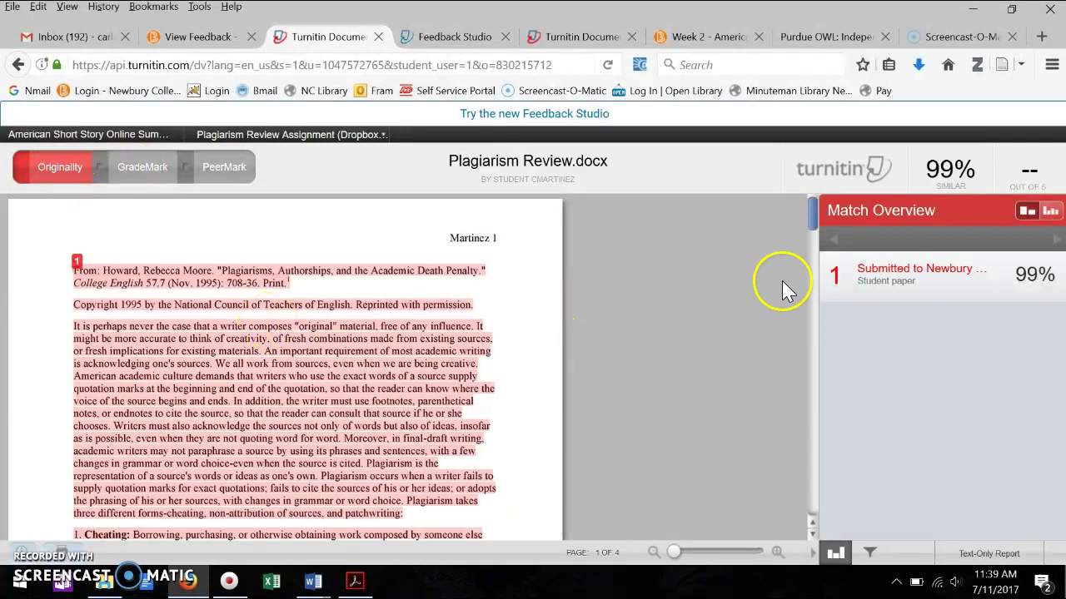
click(1050, 213)
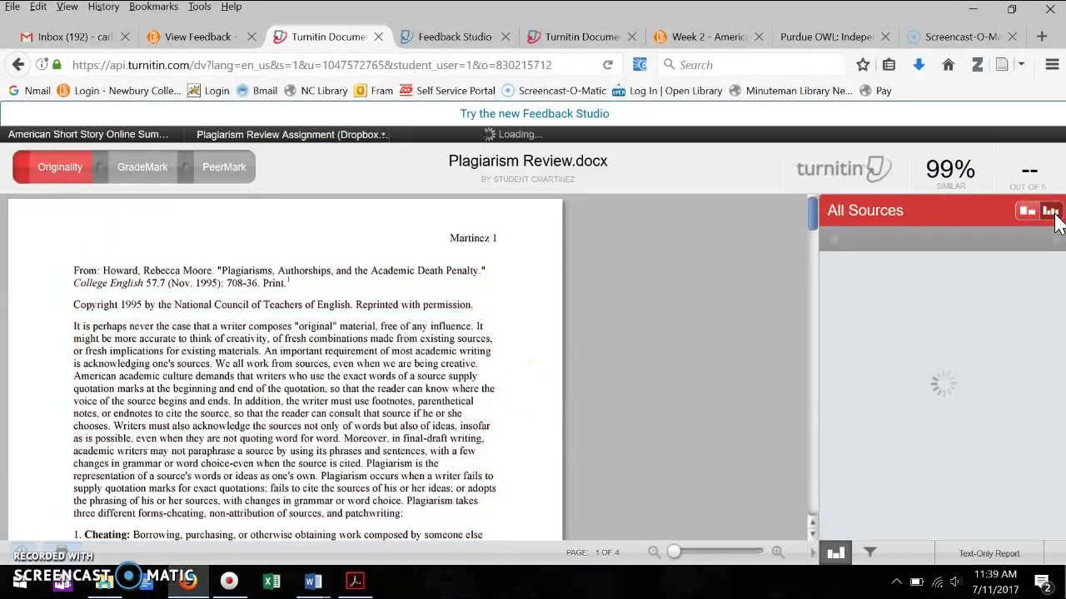
click(1027, 211)
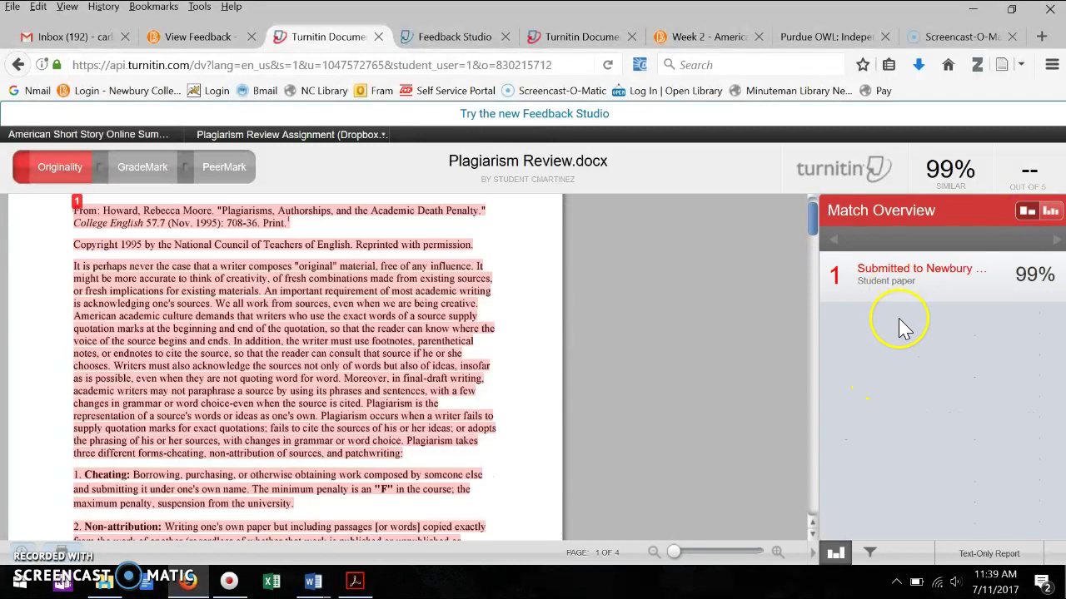
click(1051, 212)
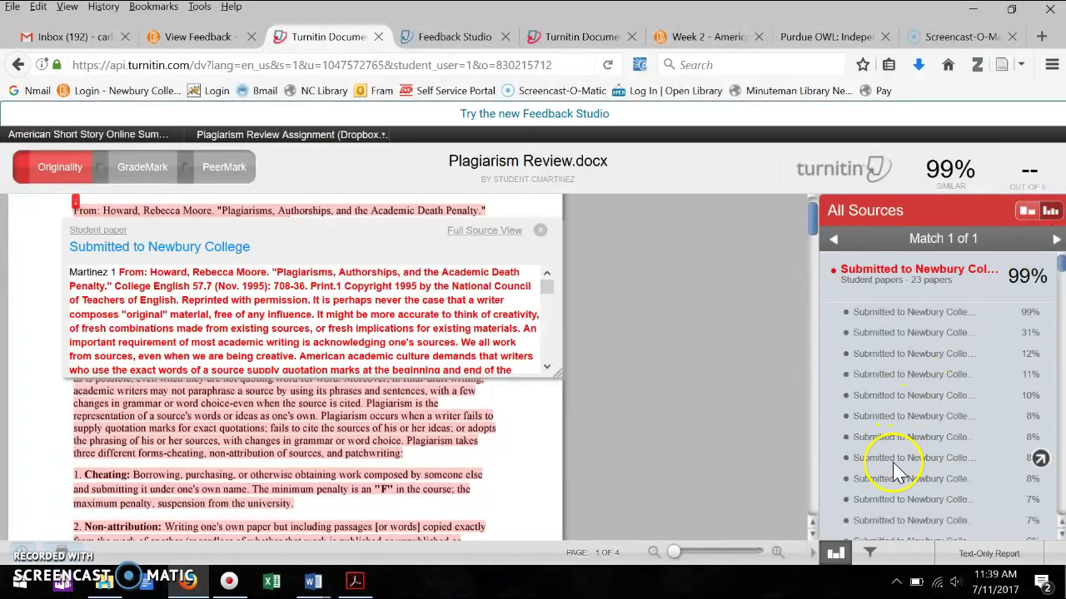
click(872, 556)
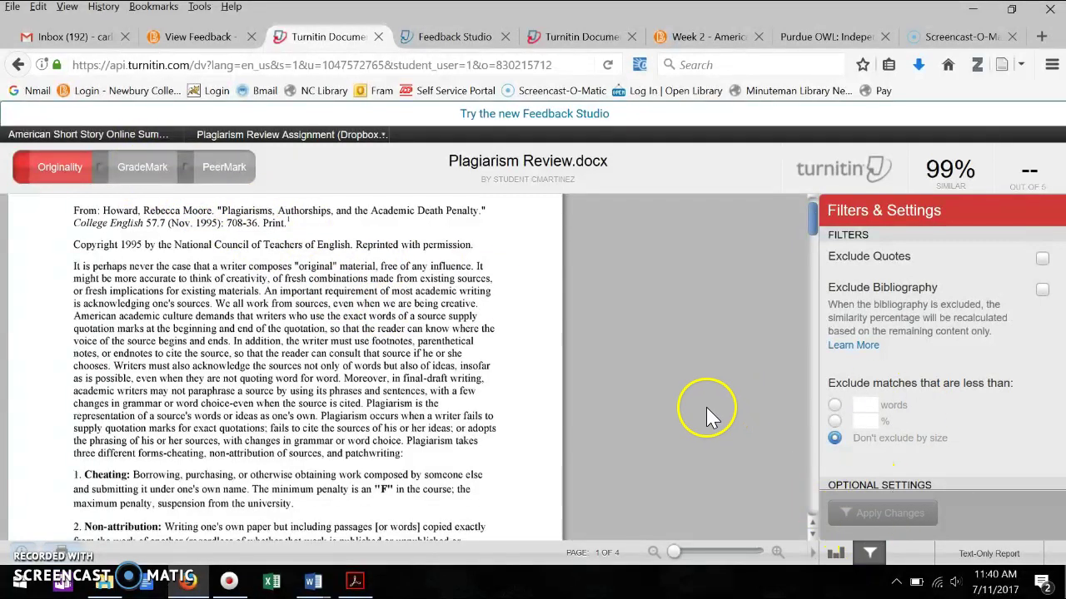
Show the GradeMark feedback with the paper enlarged, and read the comment bubble in the opening paragraph.
click(143, 169)
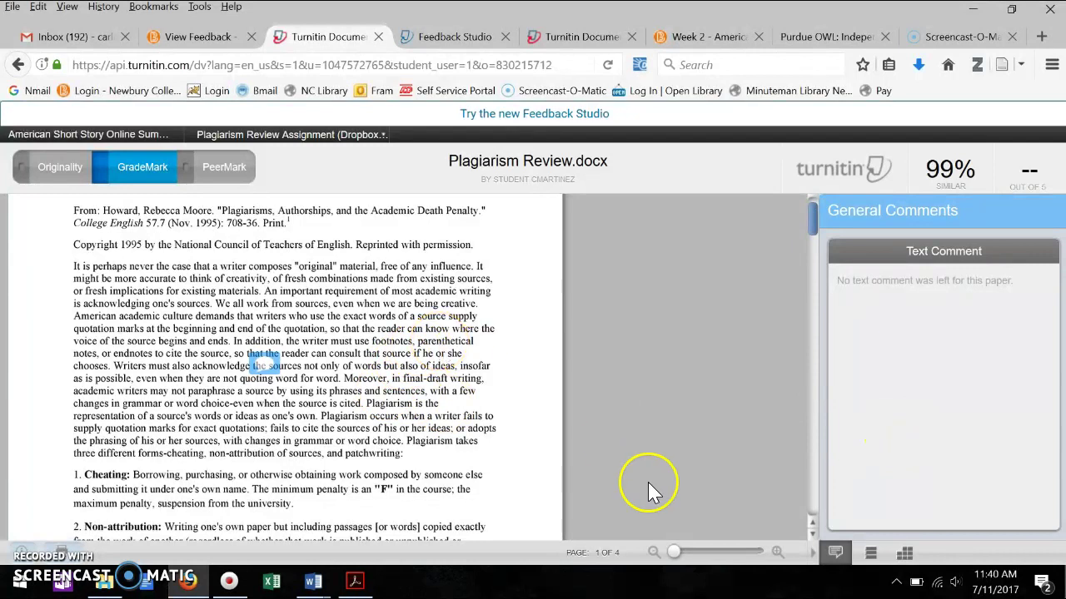
click(699, 549)
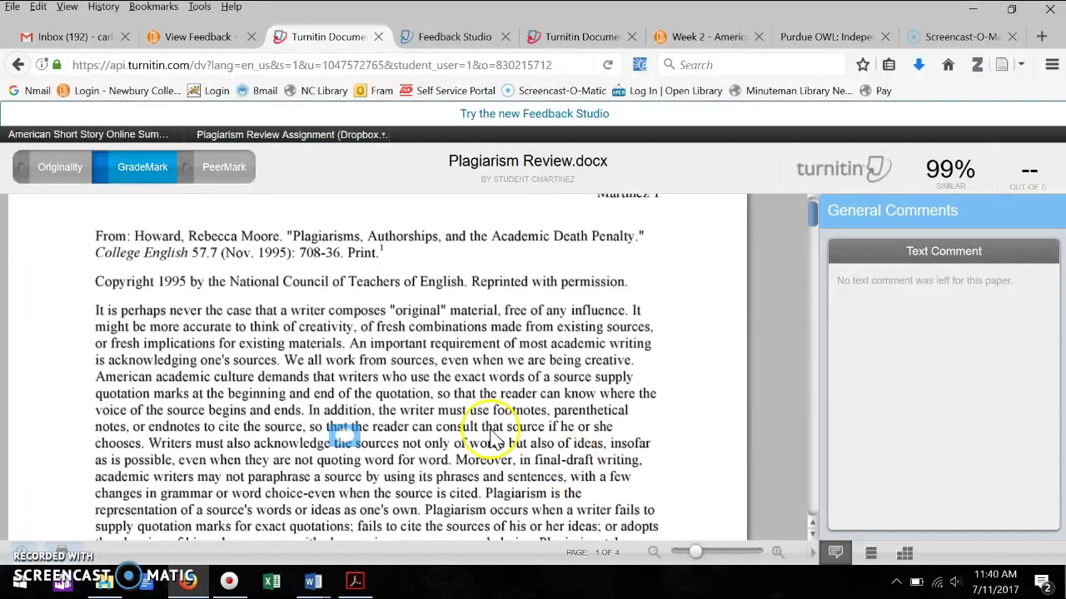
click(339, 434)
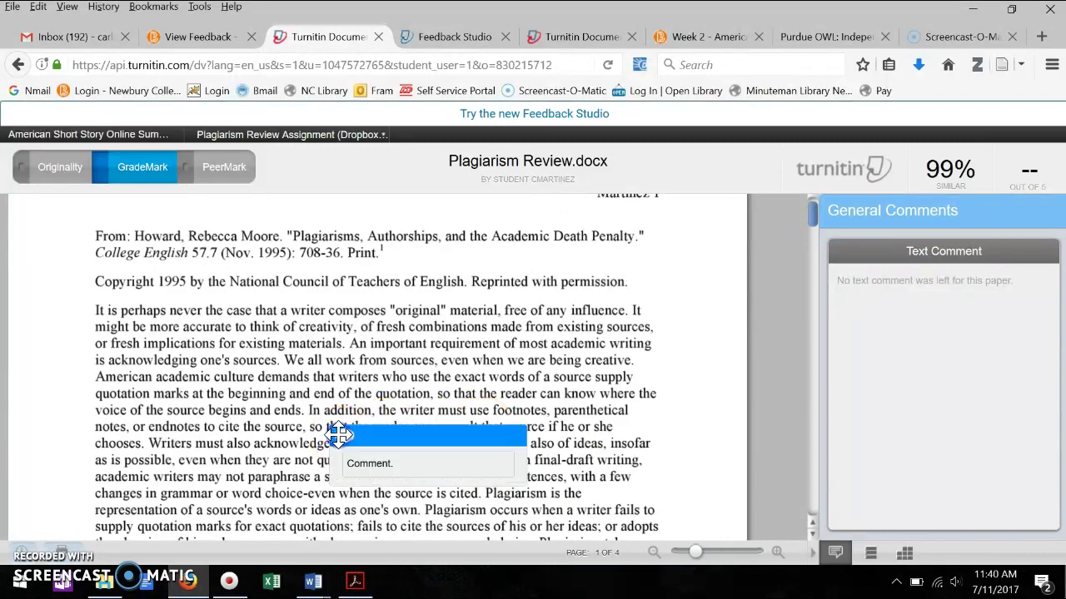
click(390, 387)
Examine the GradeMark marks on page 2 and the Short Response instructions below the Citation Needed mark.
scroll(392, 393, down, 10)
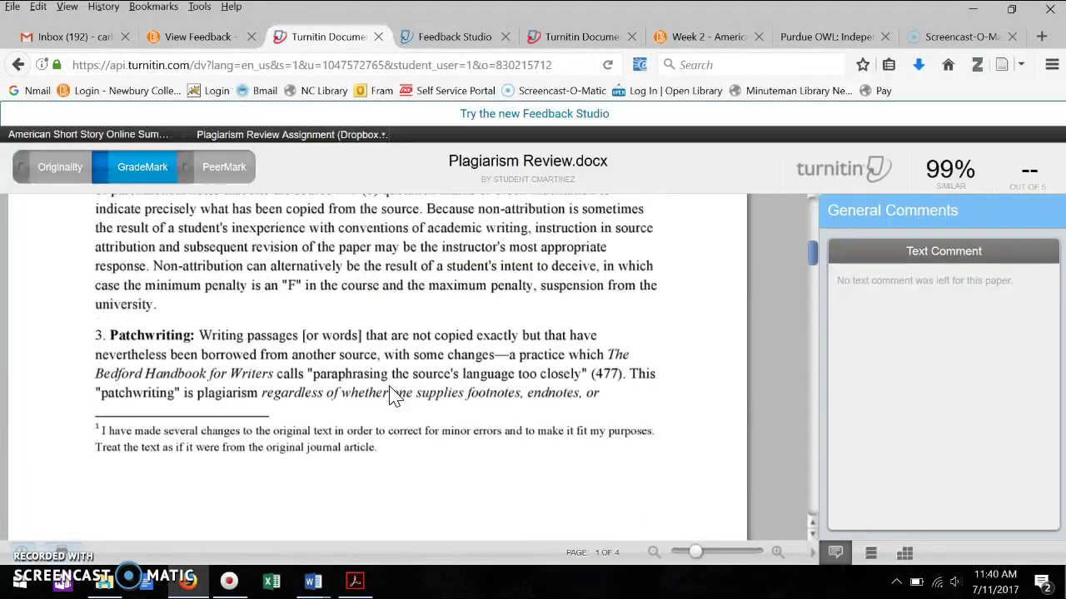
scroll(391, 393, down, 10)
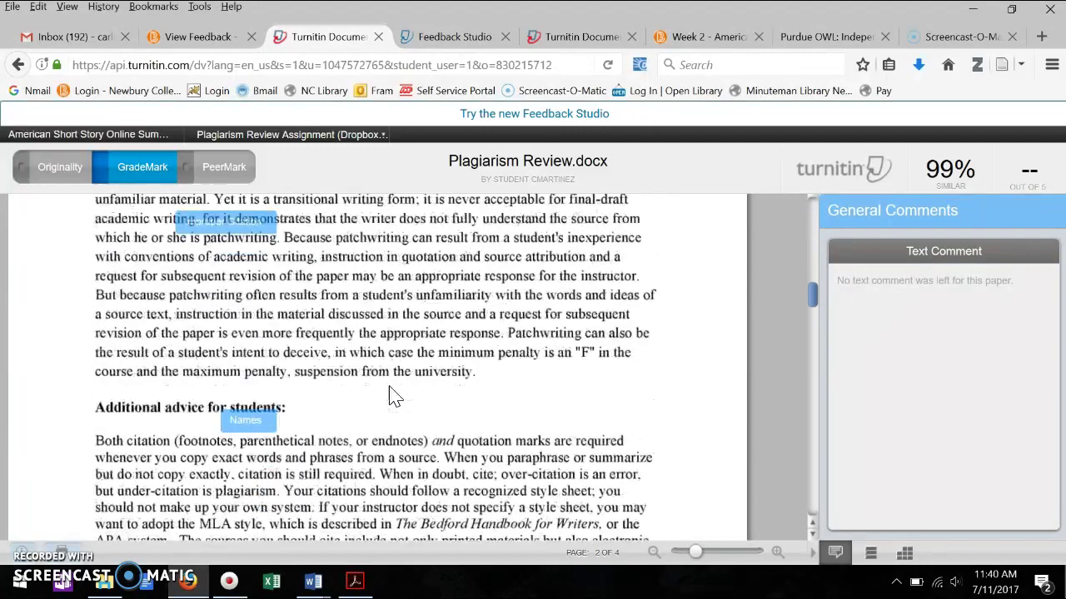
scroll(393, 396, down, 10)
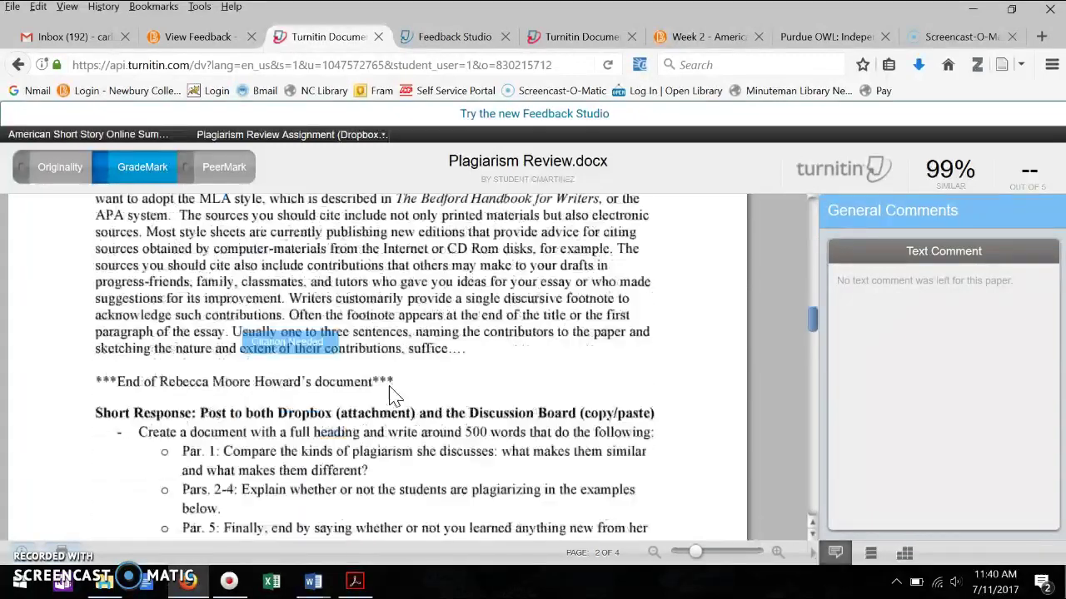
scroll(394, 397, down, 1)
click(329, 450)
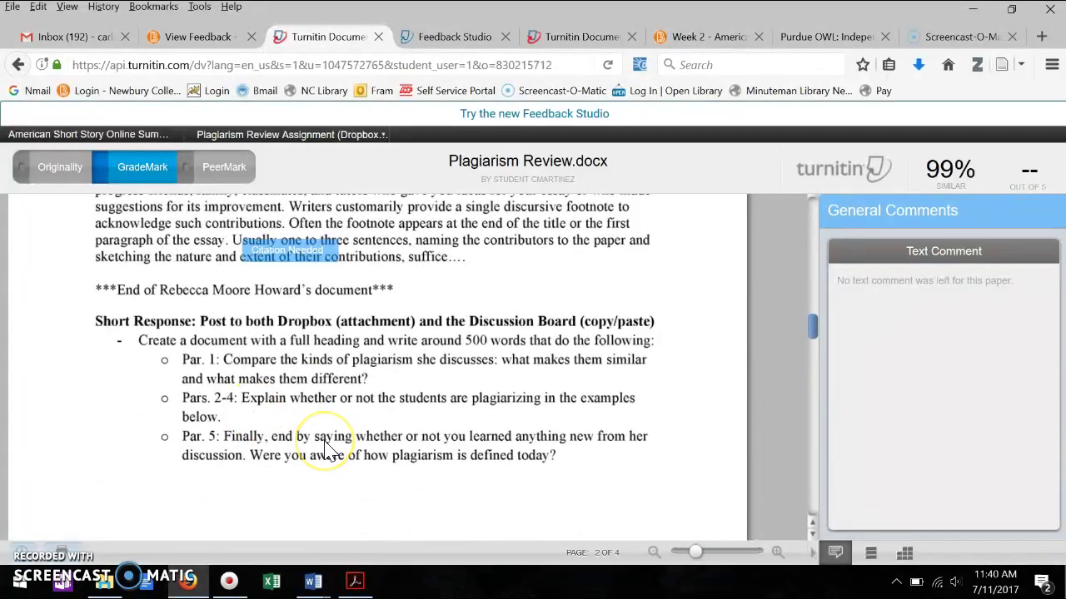
click(392, 364)
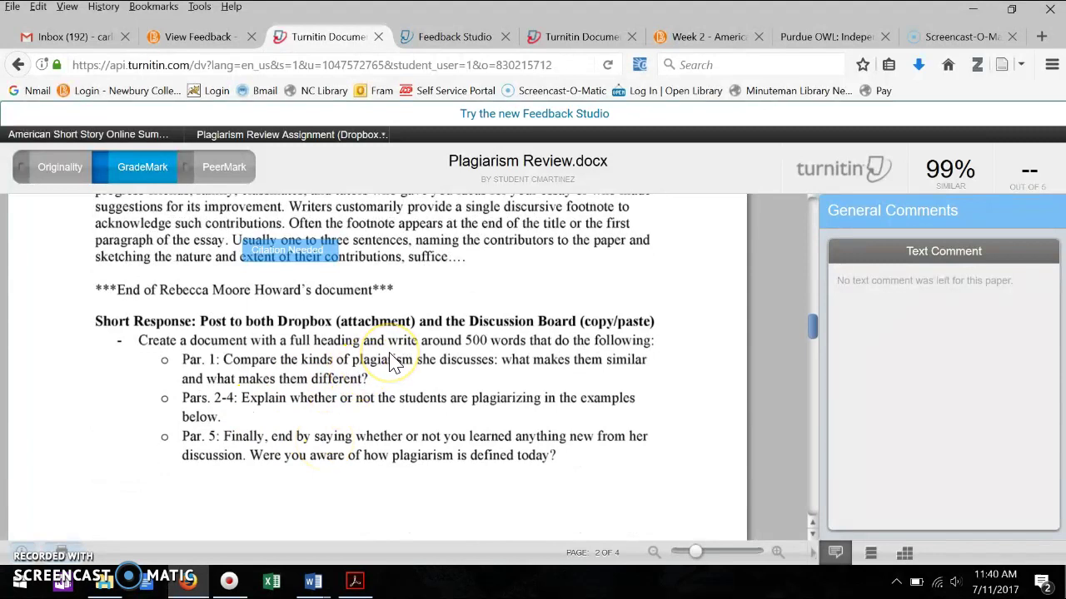
click(419, 379)
click(398, 403)
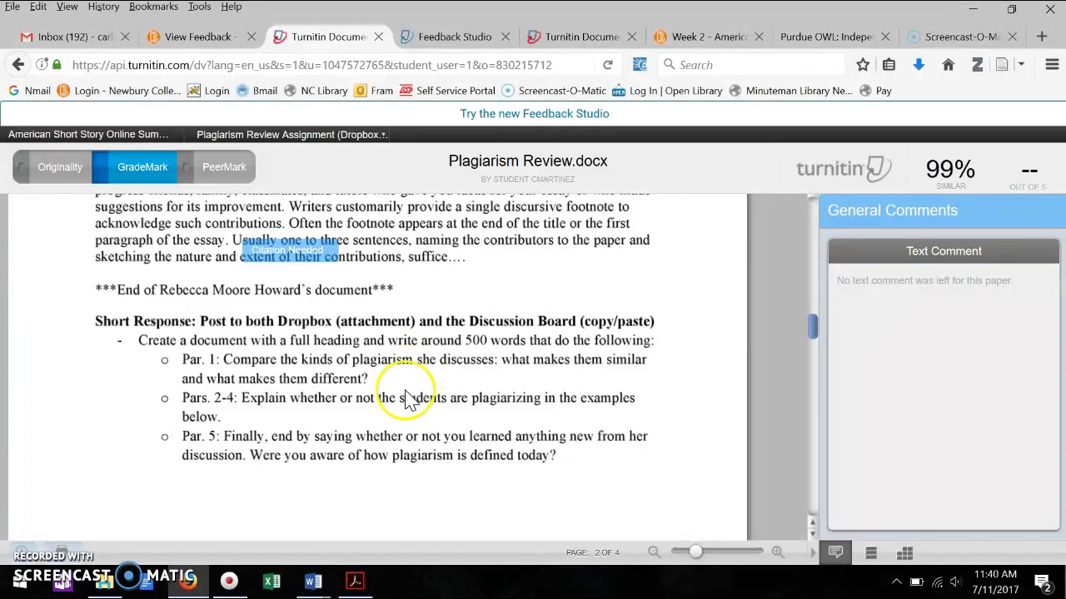
Read the Short Response paragraph requirements and the instructions for the plagiarism examples at the start of page 3.
scroll(398, 411, down, 1)
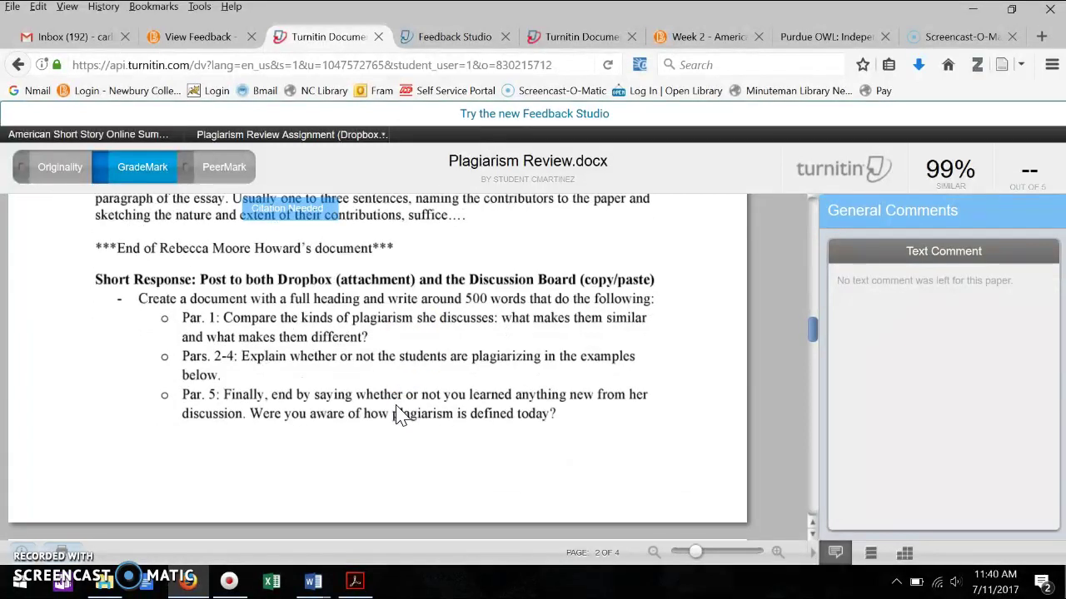
scroll(398, 413, down, 1)
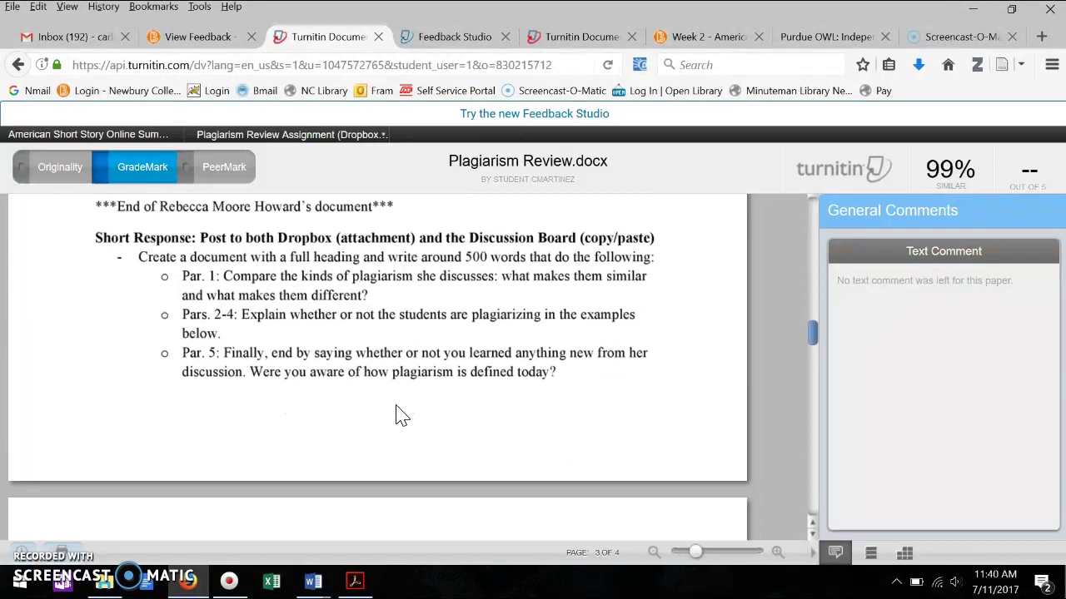
scroll(398, 414, down, 1)
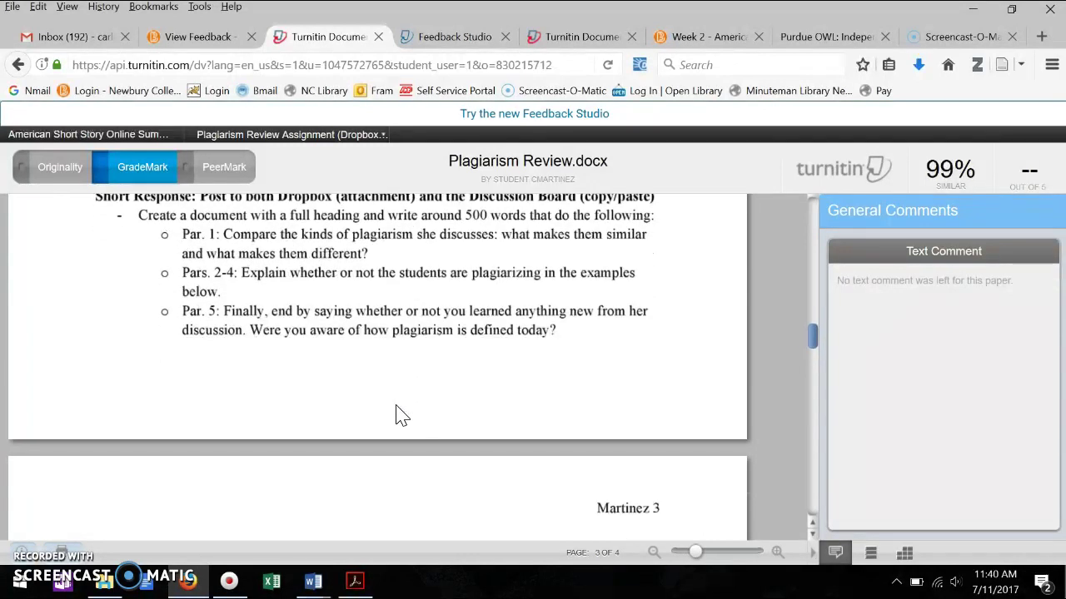
scroll(398, 416, down, 2)
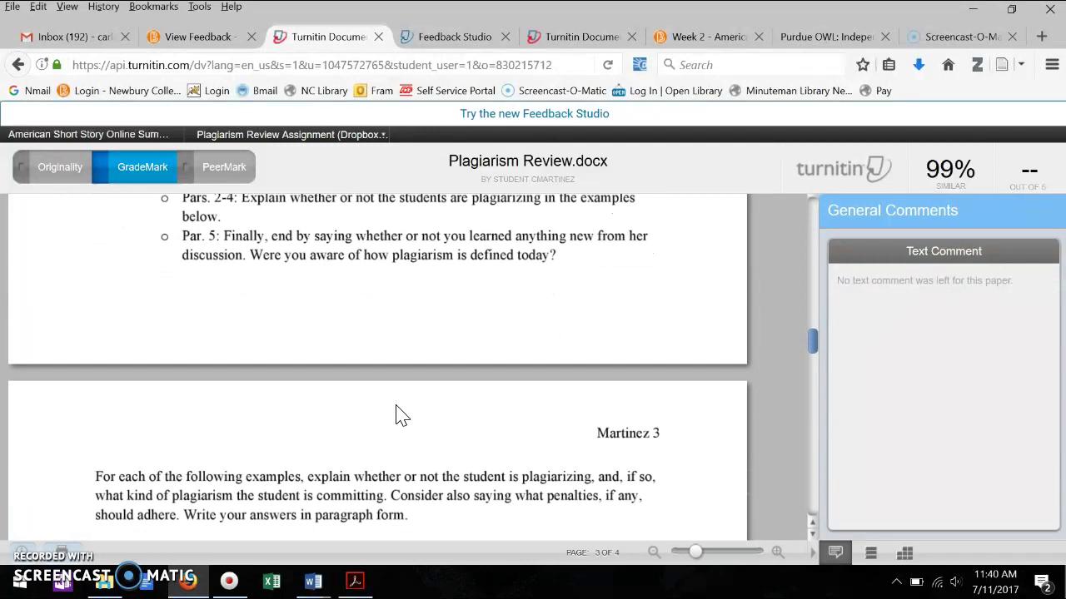
scroll(398, 414, down, 4)
scroll(398, 414, down, 2)
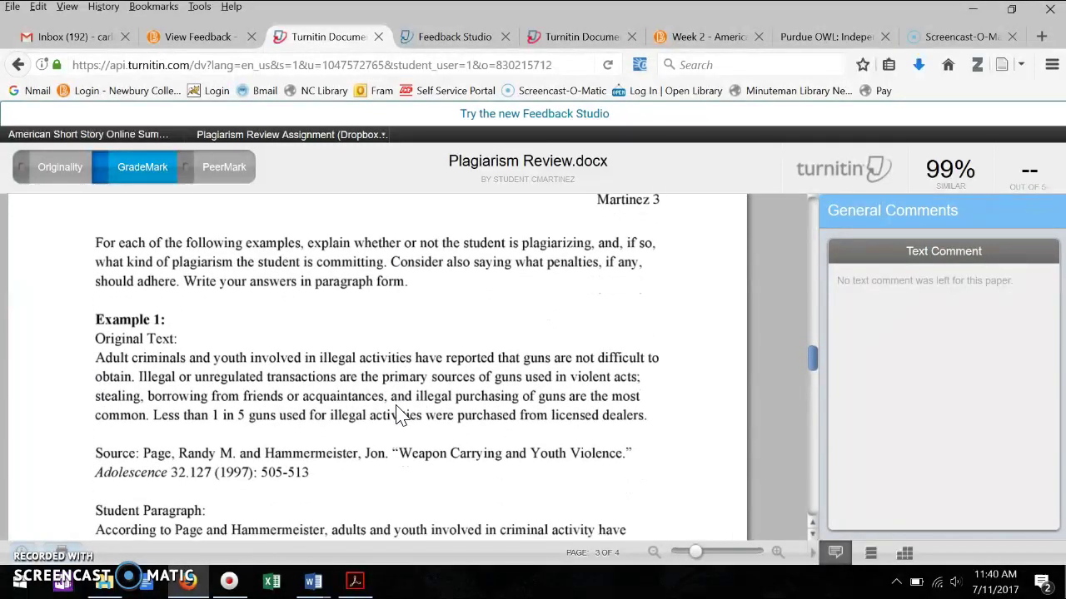
scroll(398, 414, up, 1)
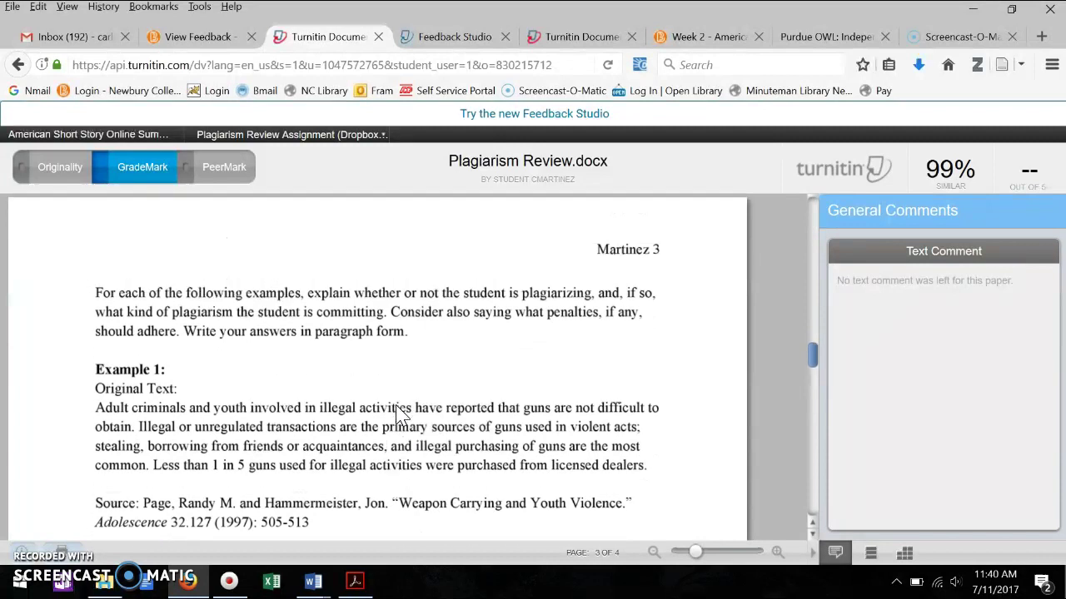
scroll(398, 413, up, 4)
scroll(398, 414, up, 2)
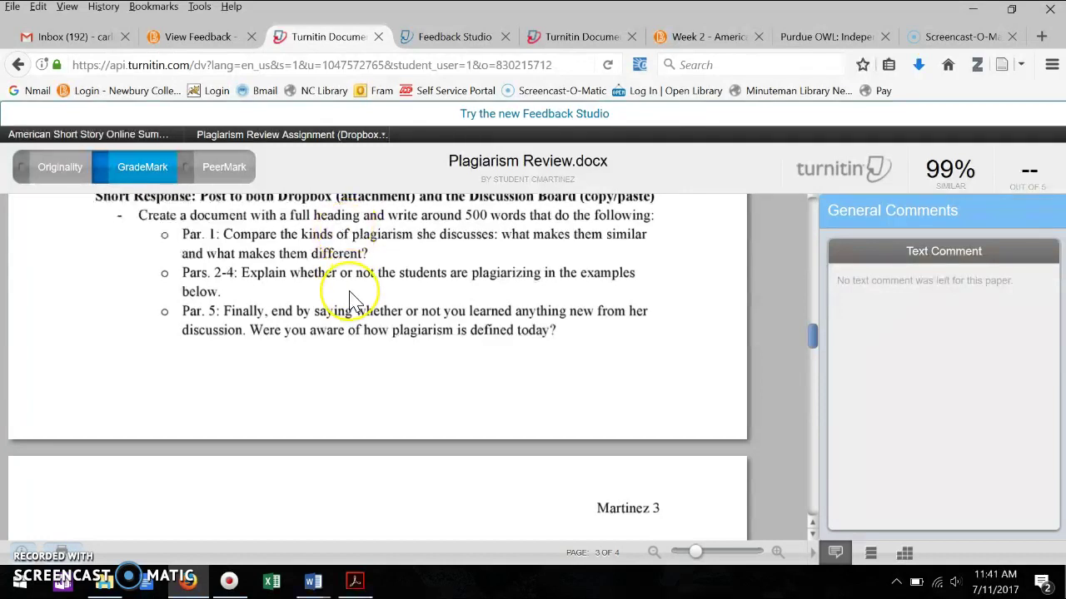
Compare the original text of Example 1 with its student paragraph, continuing to the start of Example 2.
scroll(347, 300, down, 5)
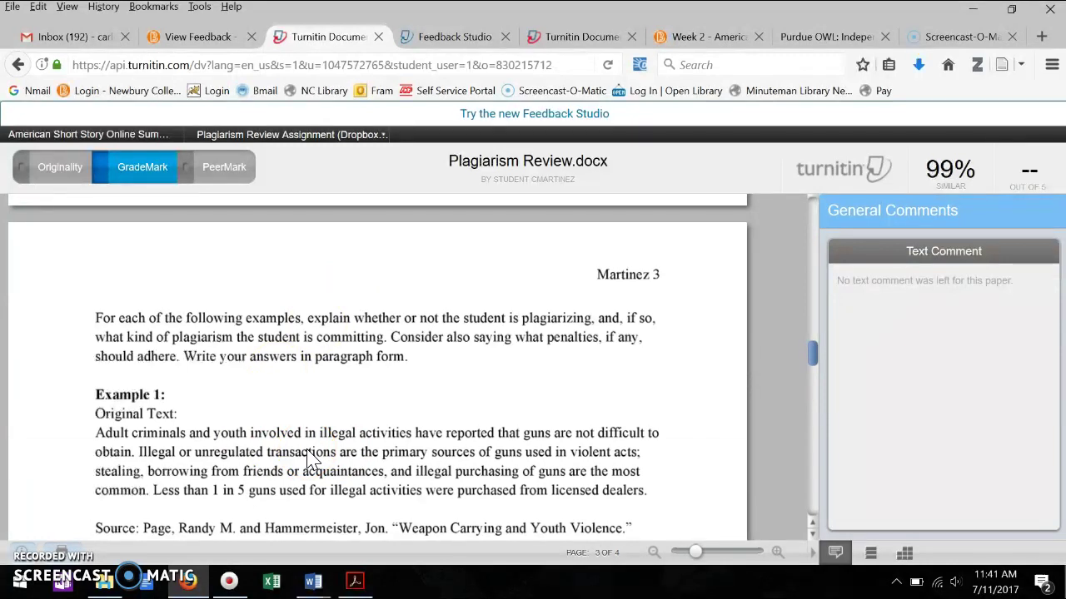
scroll(366, 470, down, 2)
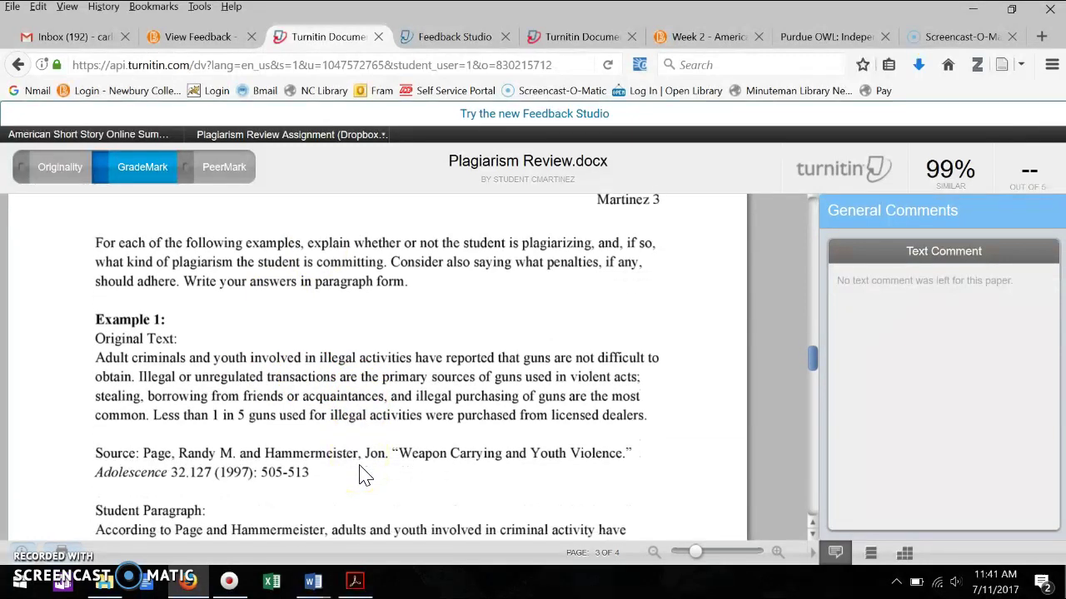
scroll(398, 425, down, 2)
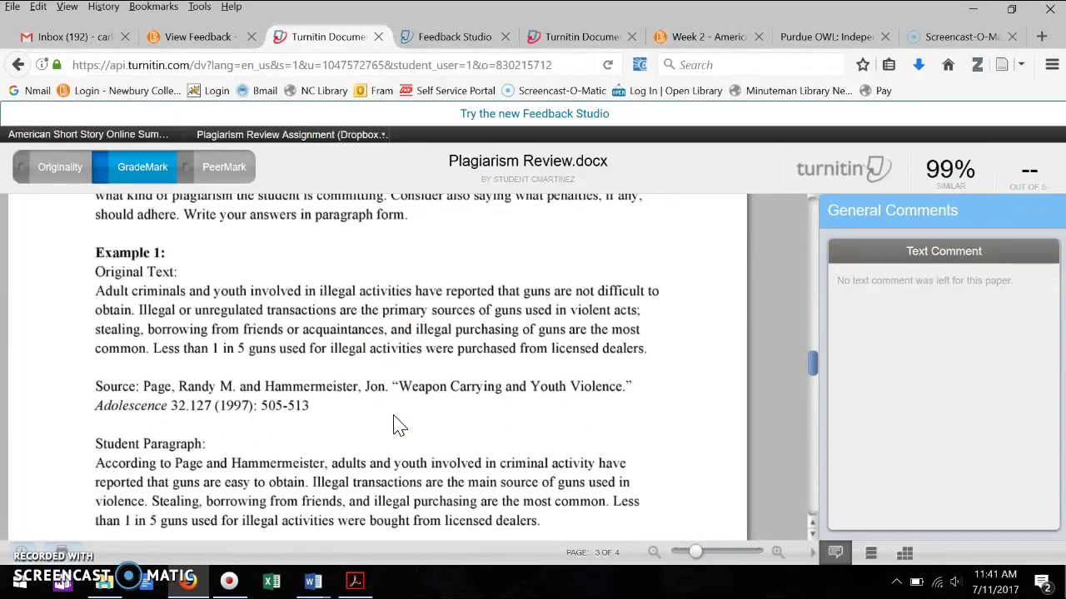
scroll(398, 425, down, 1)
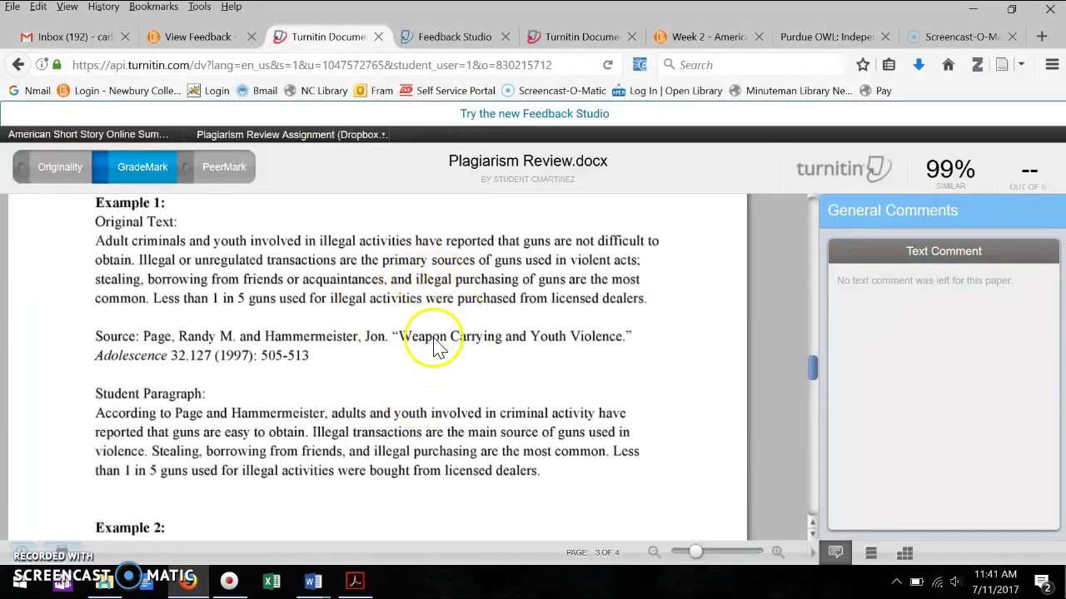
scroll(426, 388, up, 1)
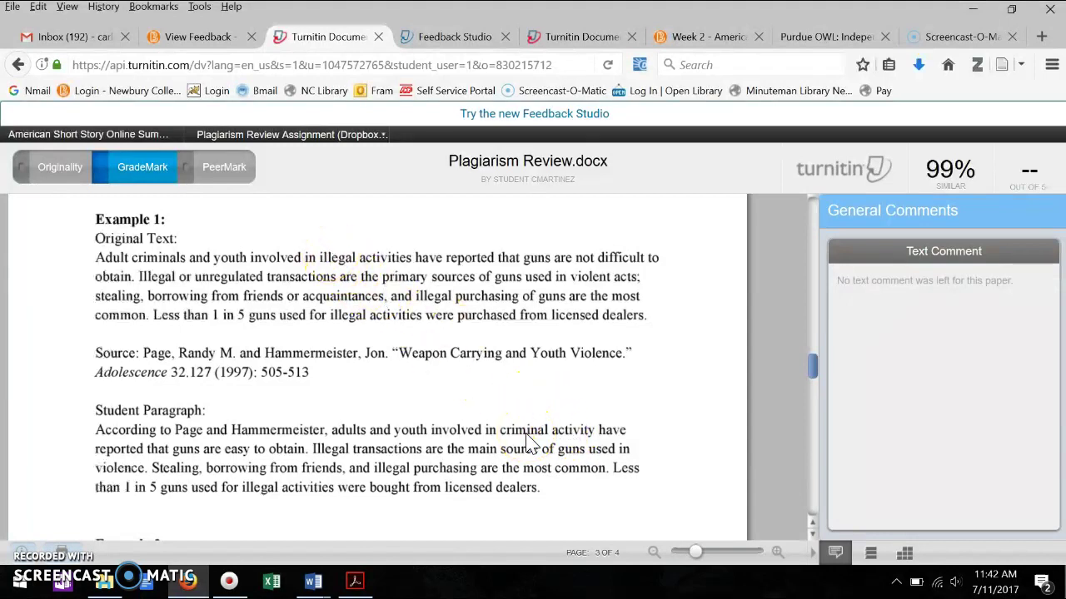
scroll(529, 444, down, 1)
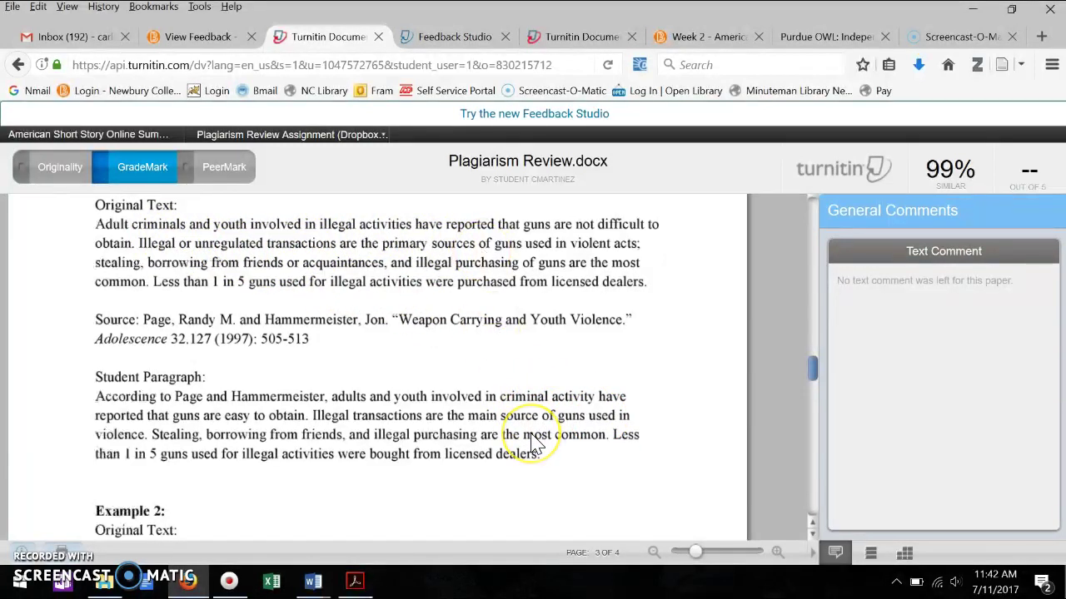
scroll(534, 442, down, 1)
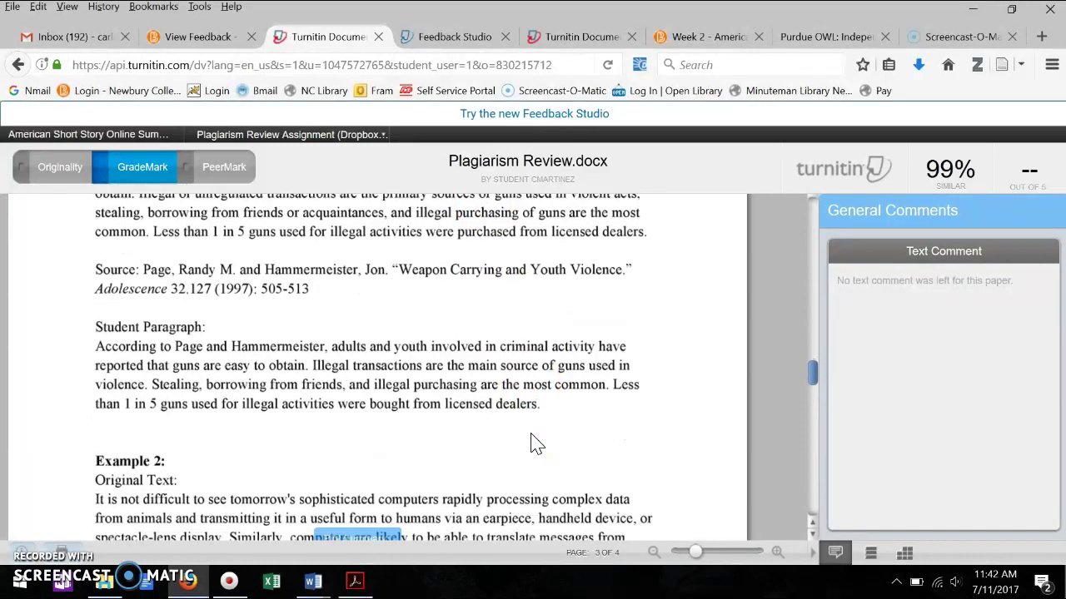
Read Example 2's original text and source on page 3, continuing through its student paragraph and closing citation.
scroll(535, 443, down, 3)
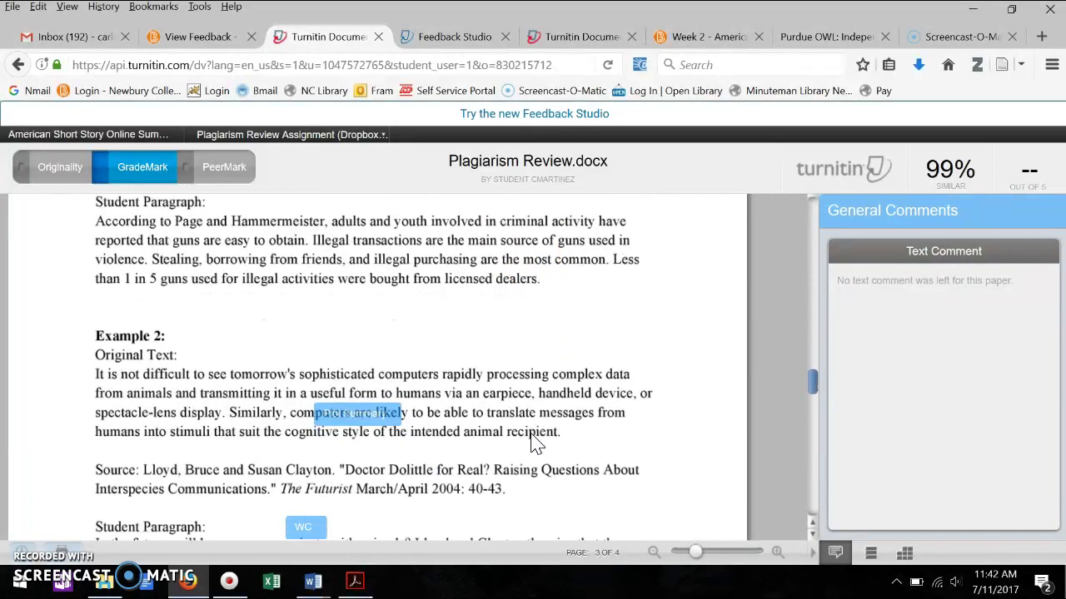
scroll(534, 443, down, 1)
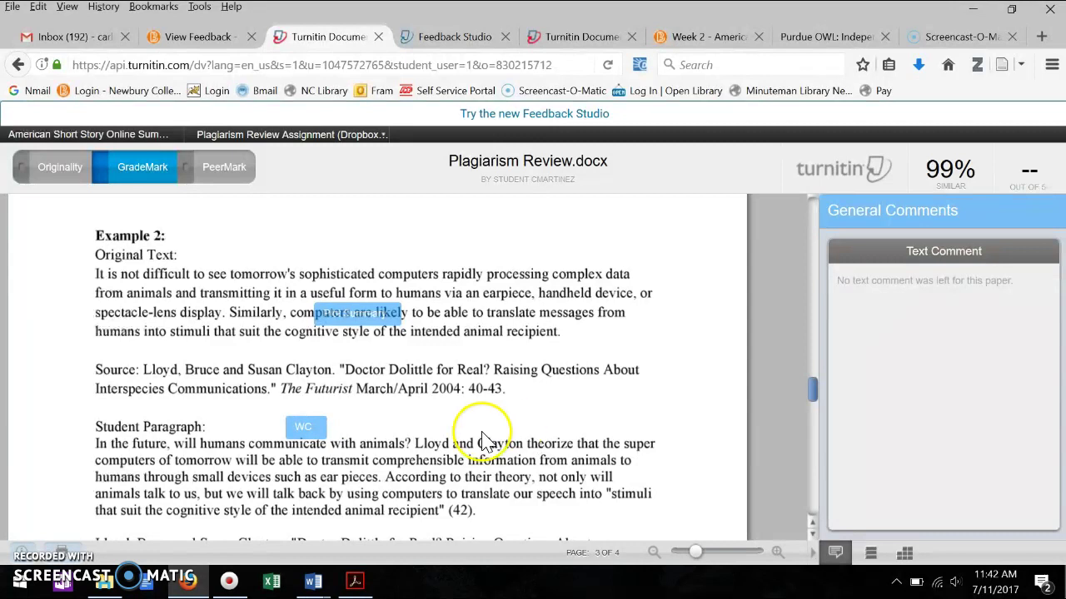
scroll(492, 441, down, 1)
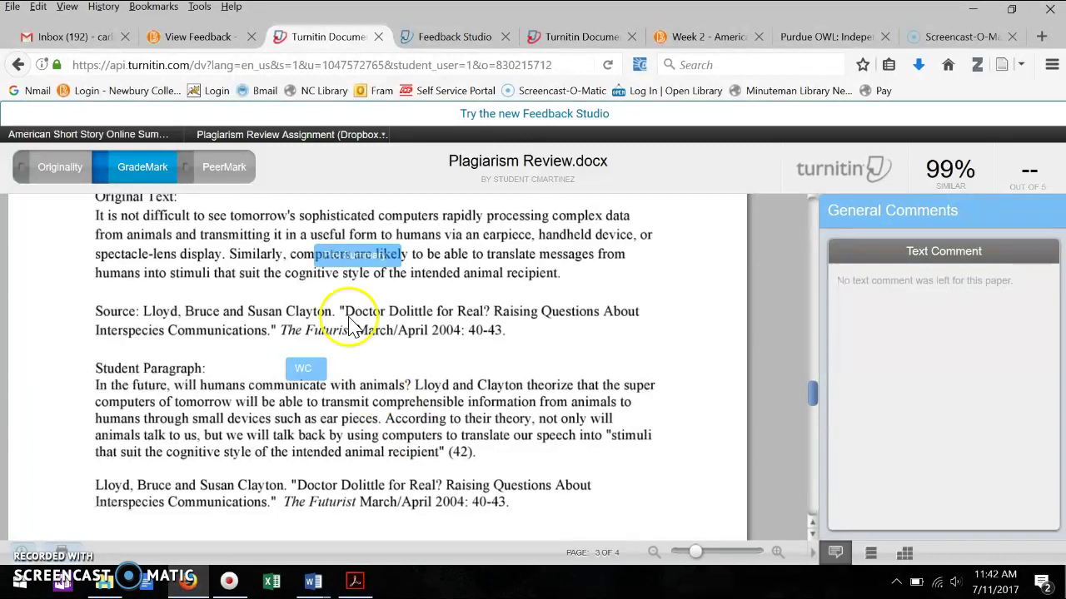
Return to Example 1 and recheck its original text and source against the student paragraph.
scroll(487, 263, up, 3)
scroll(487, 265, up, 5)
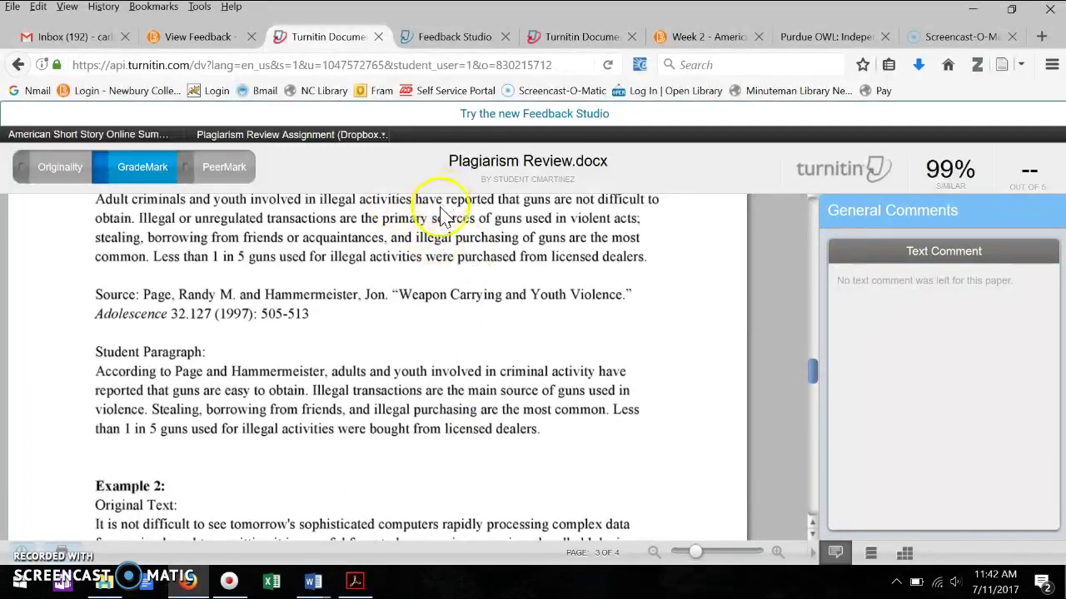
scroll(447, 426, down, 5)
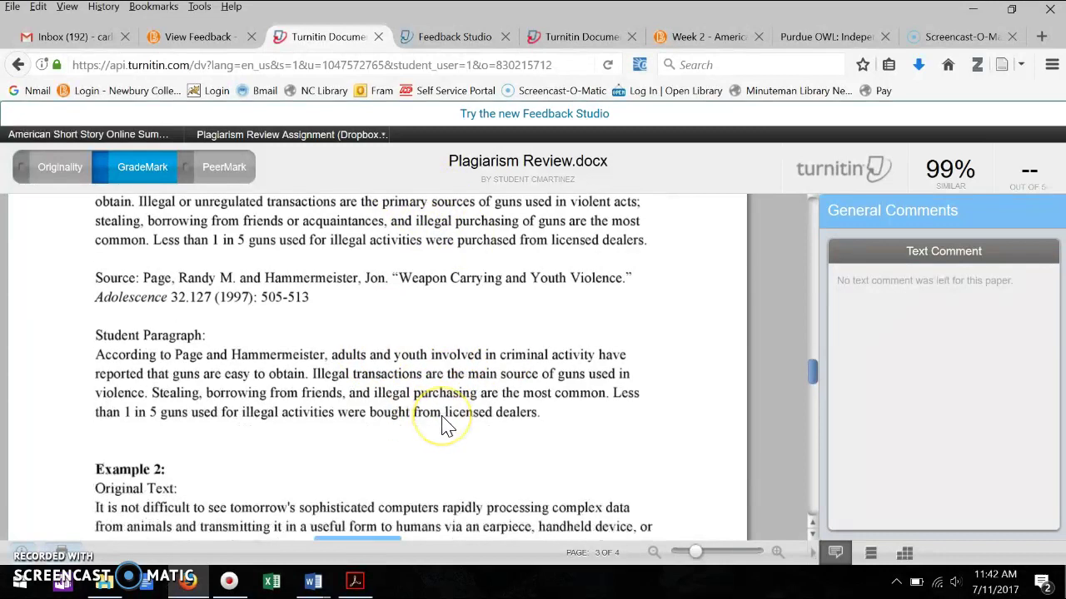
Compare Example 2's student paragraph with the original text, examining the quotation, the in-text page reference and the full citation below it.
scroll(483, 400, down, 2)
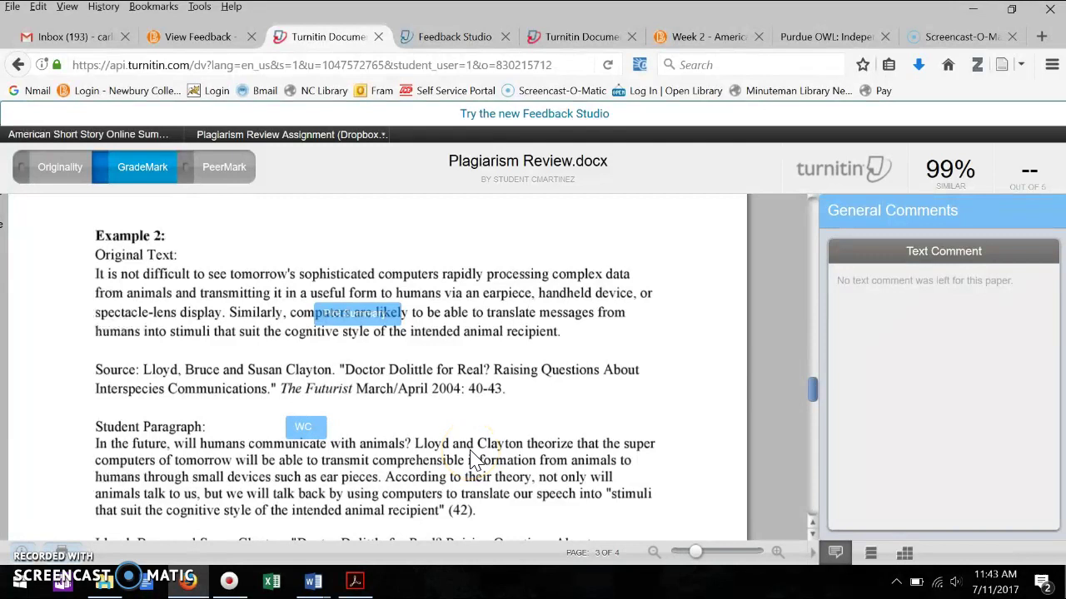
scroll(471, 459, down, 1)
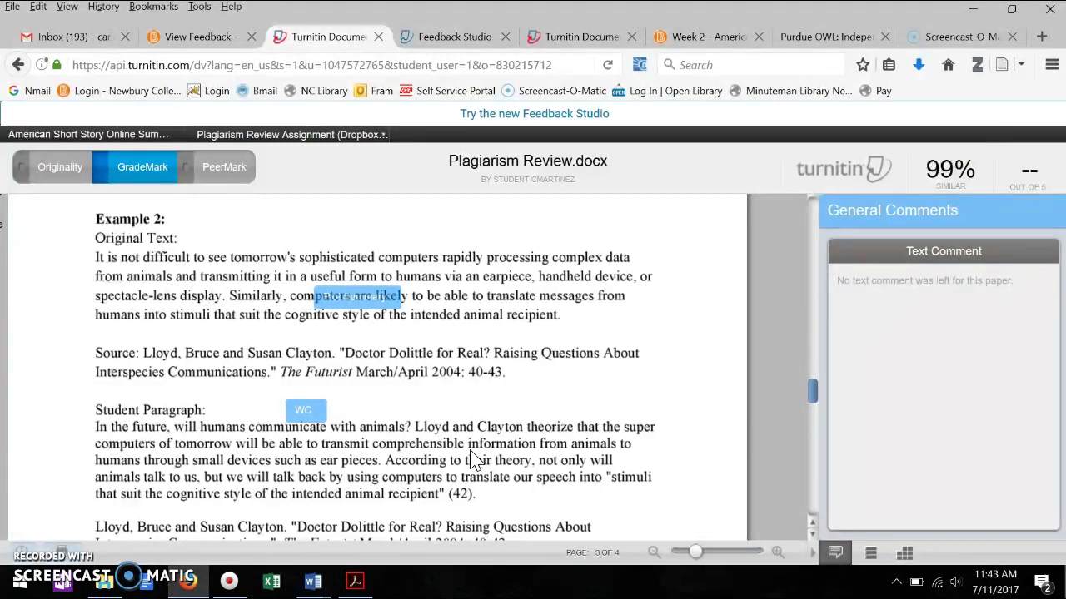
scroll(472, 459, down, 1)
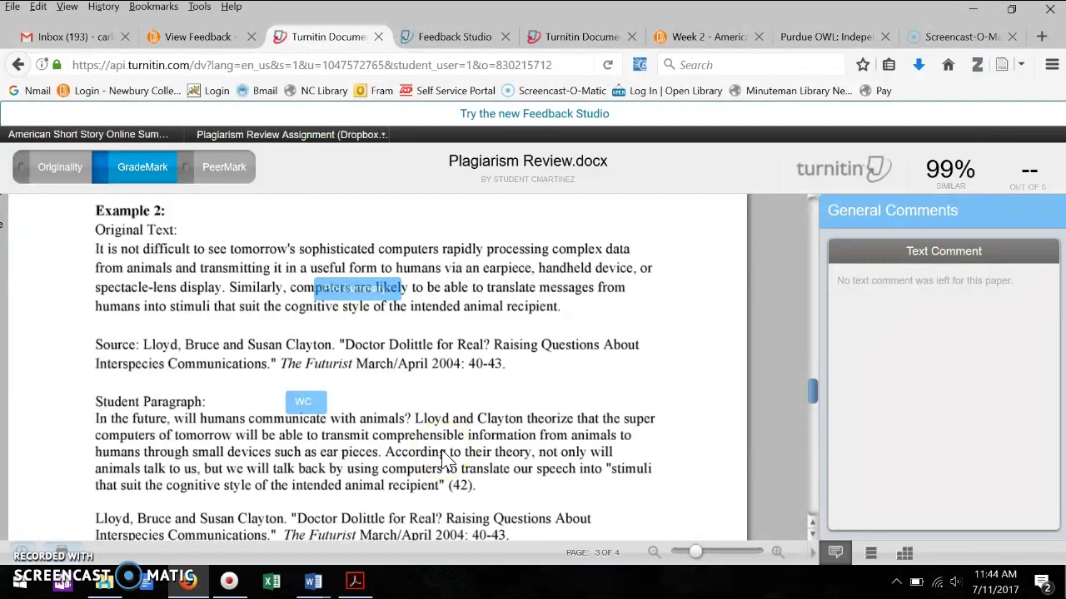
scroll(447, 460, down, 1)
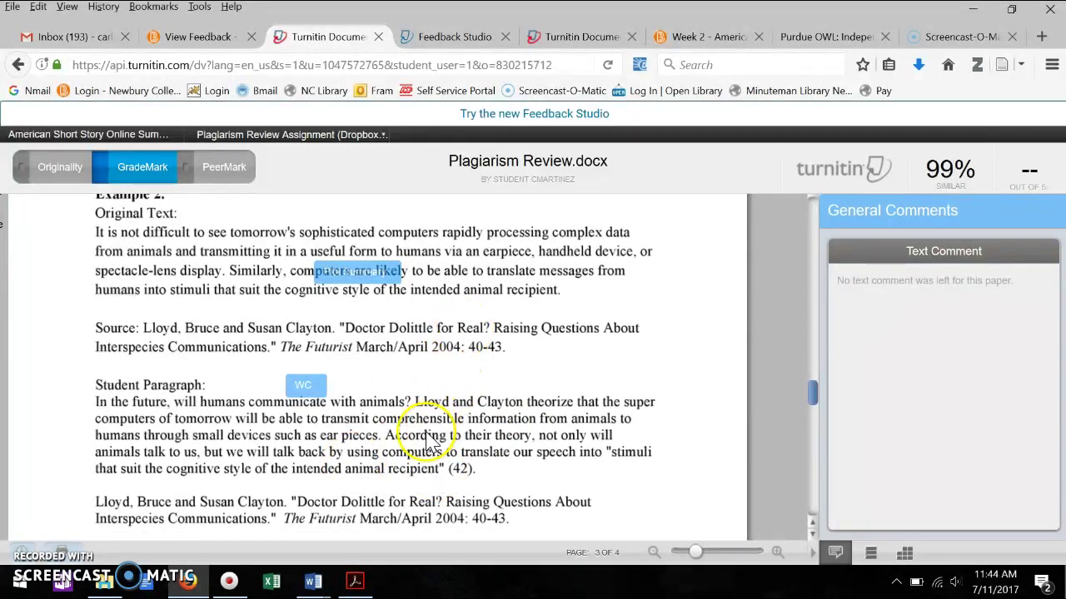
scroll(430, 441, down, 2)
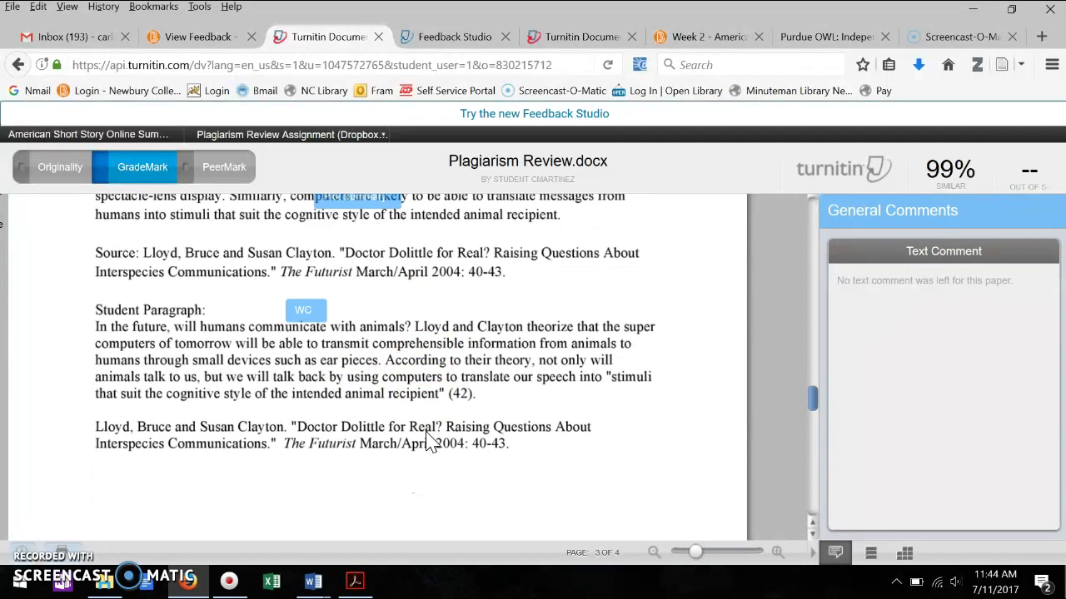
scroll(430, 442, up, 1)
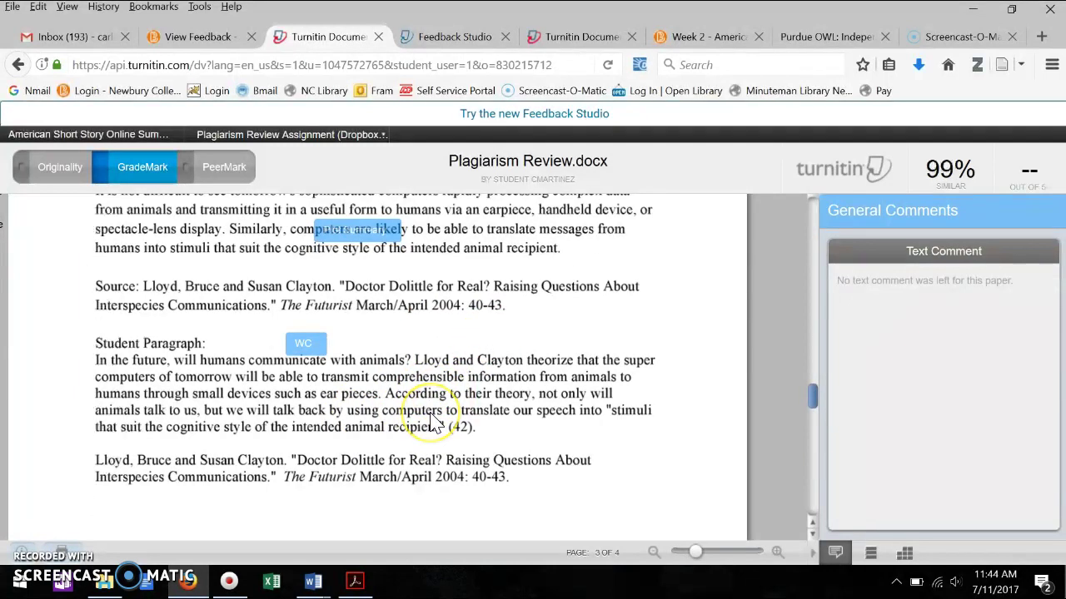
scroll(432, 423, up, 1)
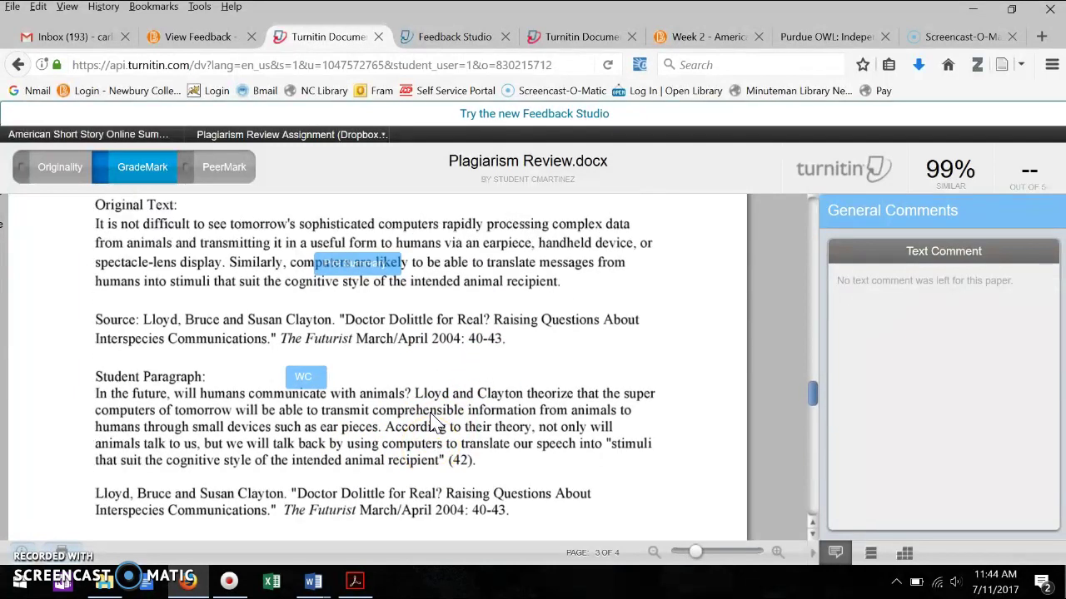
scroll(491, 402, down, 8)
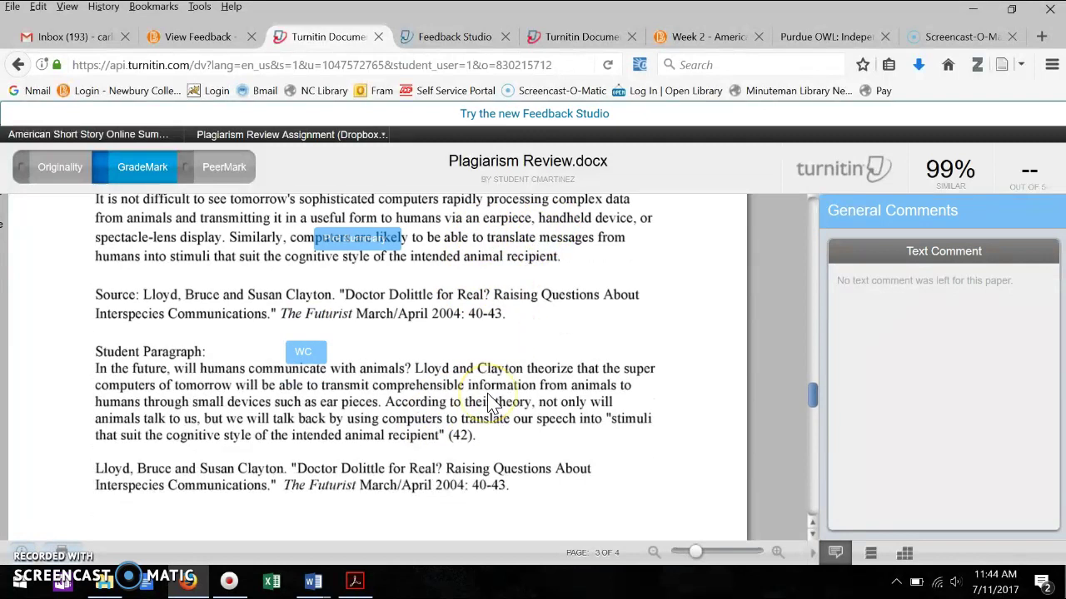
Compare Example 3's original passage on page 4 with its student paragraph and citation, continuing to the closing note about the Sample Heading.
scroll(491, 402, down, 6)
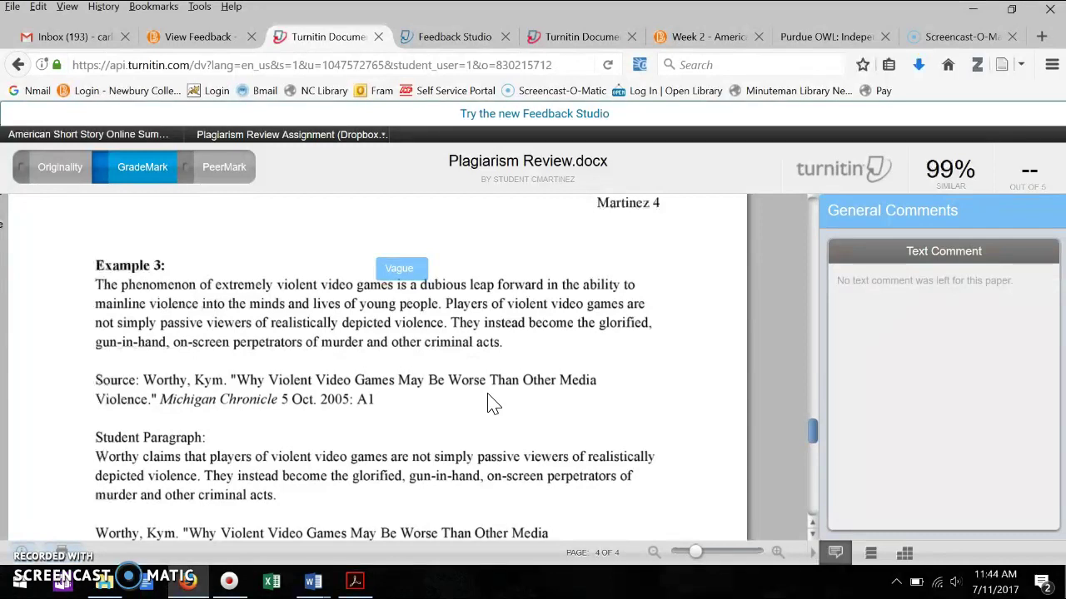
click(346, 312)
scroll(302, 491, down, 1)
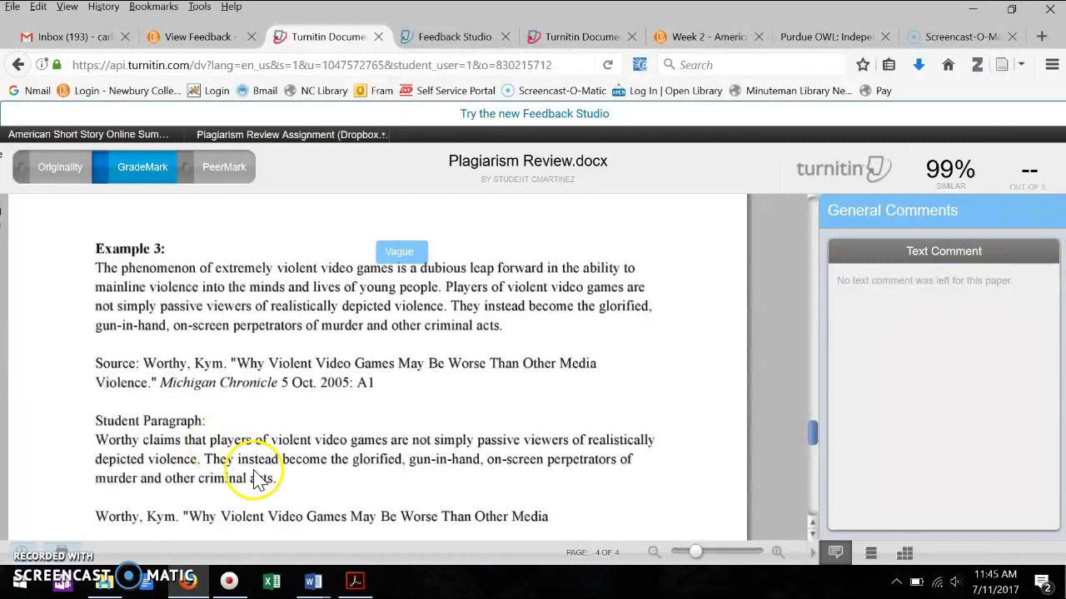
scroll(264, 484, down, 1)
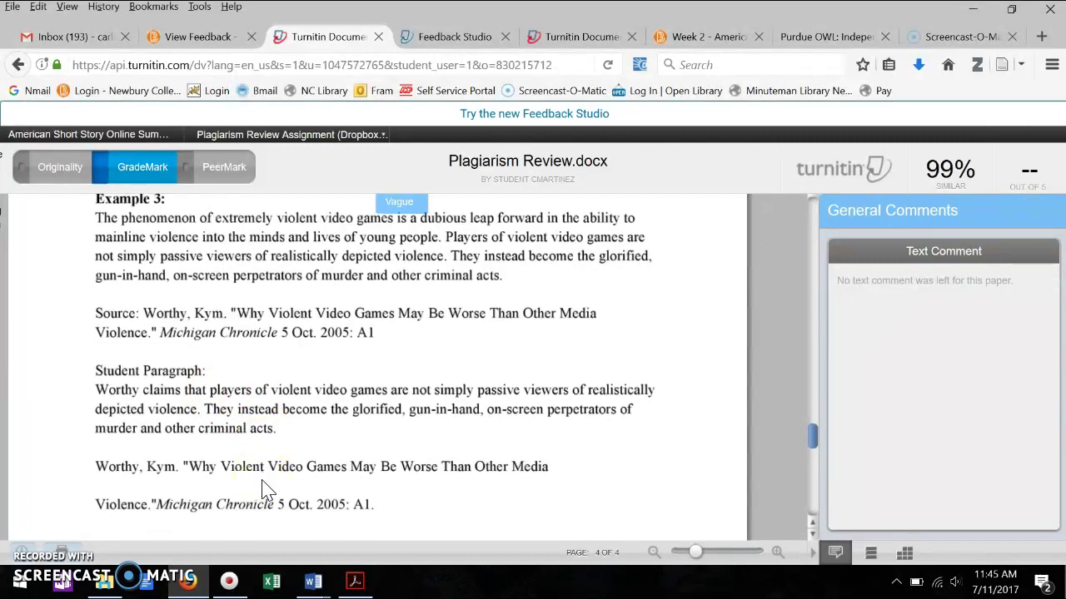
scroll(265, 489, down, 1)
scroll(265, 489, down, 1)
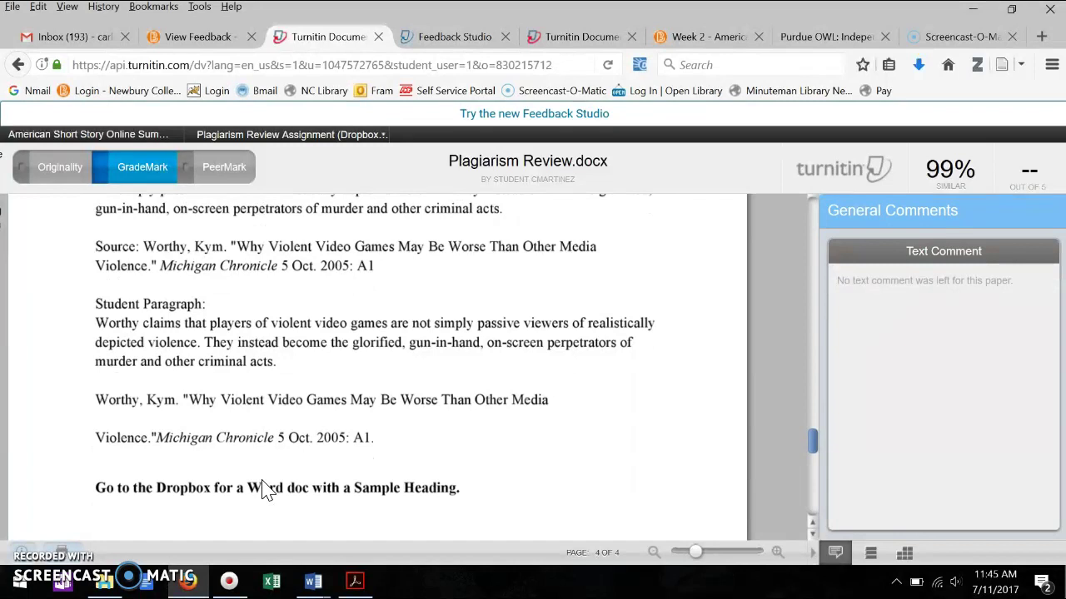